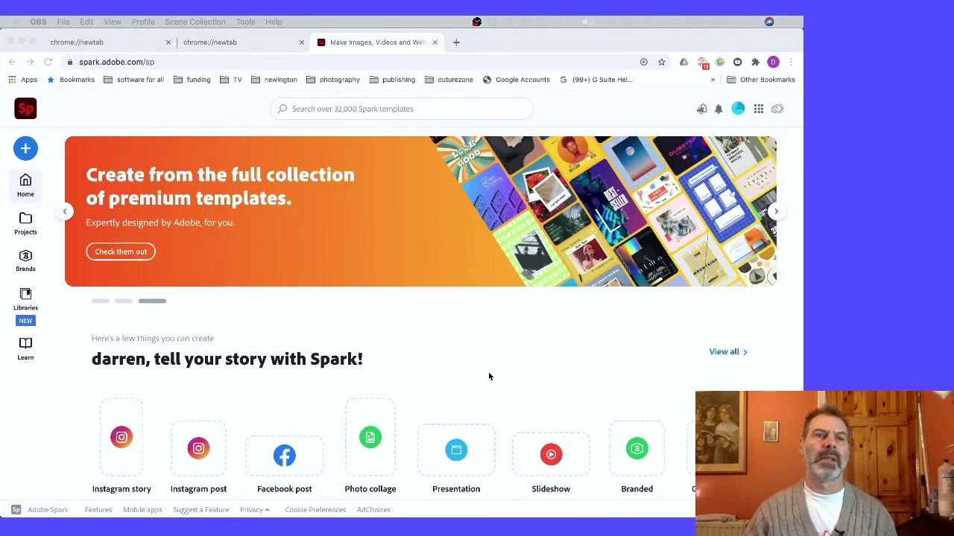
- Start a new video project from the Spark create menu
left_click(26, 148)
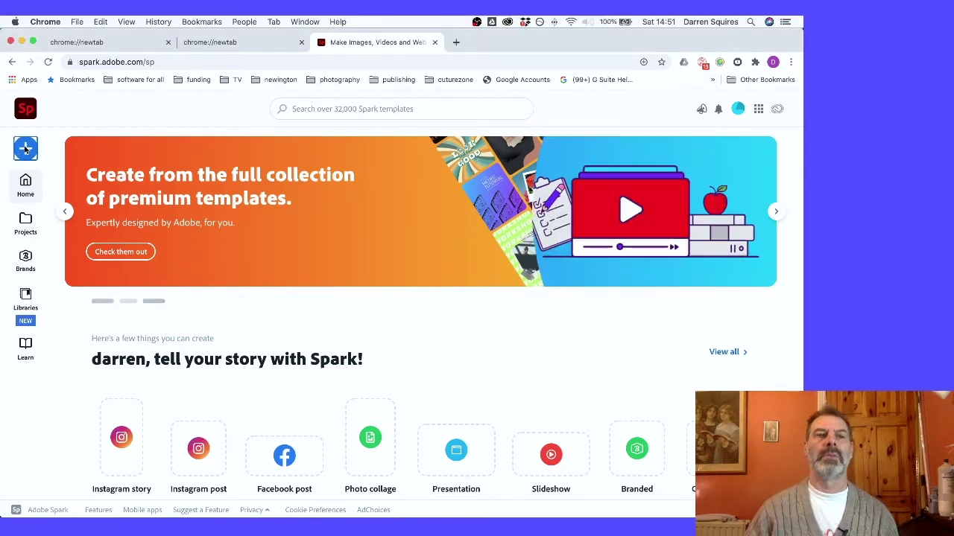
left_click(25, 148)
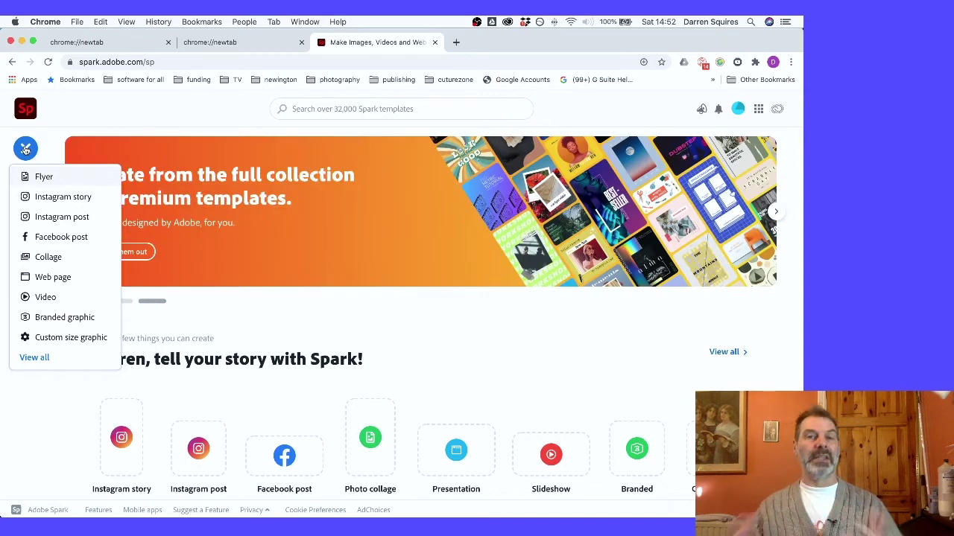
left_click(56, 298)
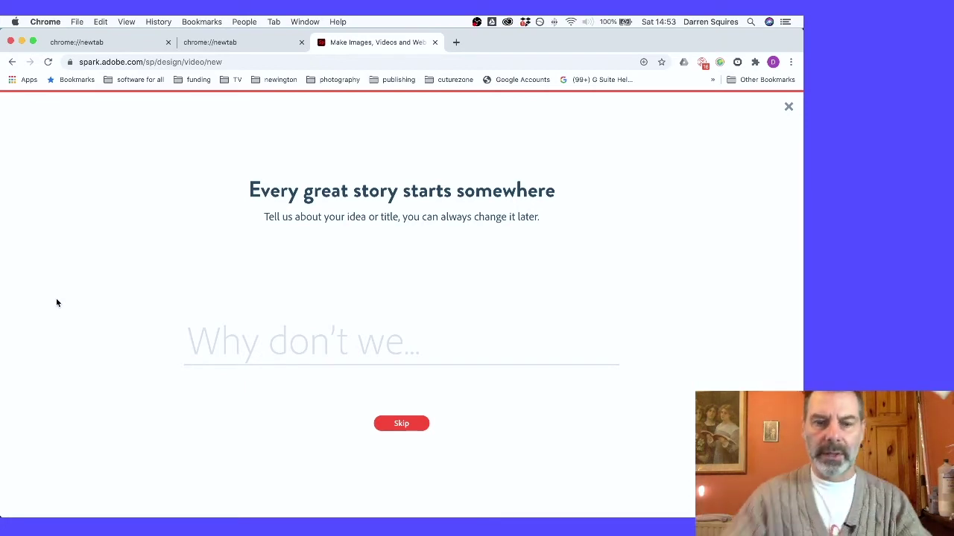
- Enter 'Stone age' as the video title and continue to the story templates
type("S")
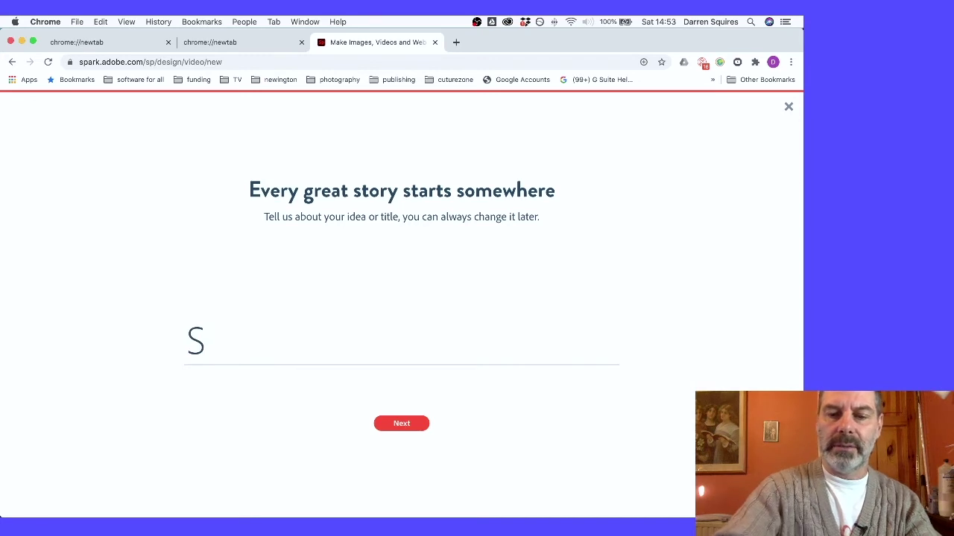
type("tone a")
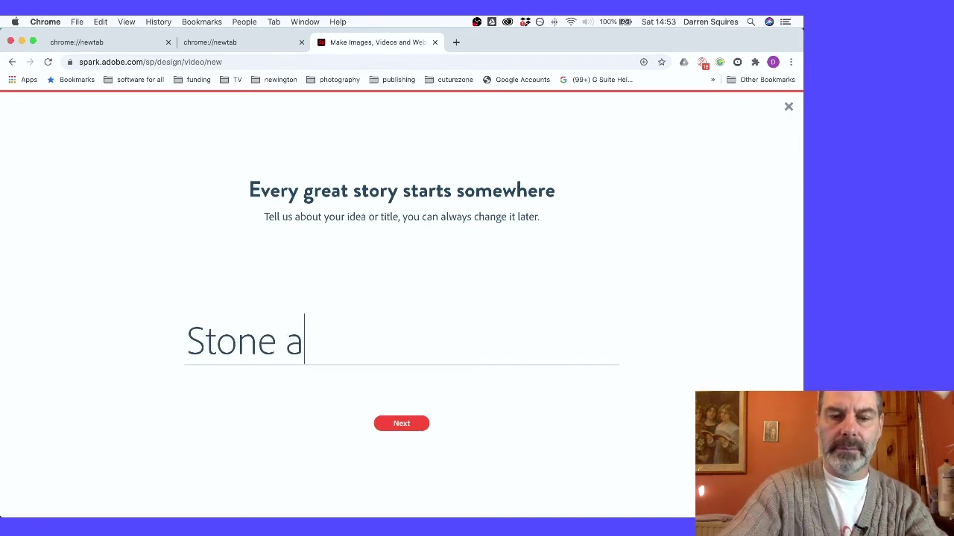
type("ge")
left_click(403, 423)
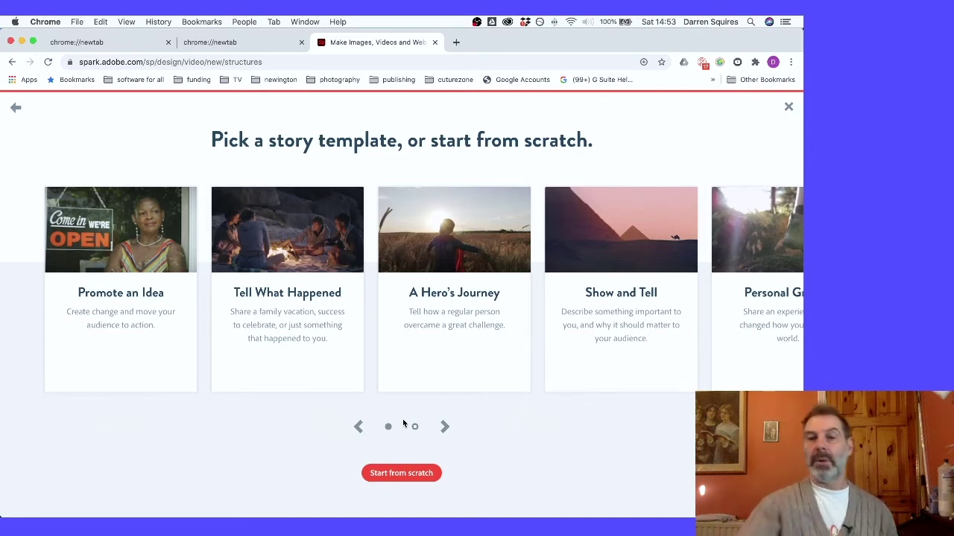
- Start the video from scratch without a template and dismiss the welcome tips
left_click(399, 473)
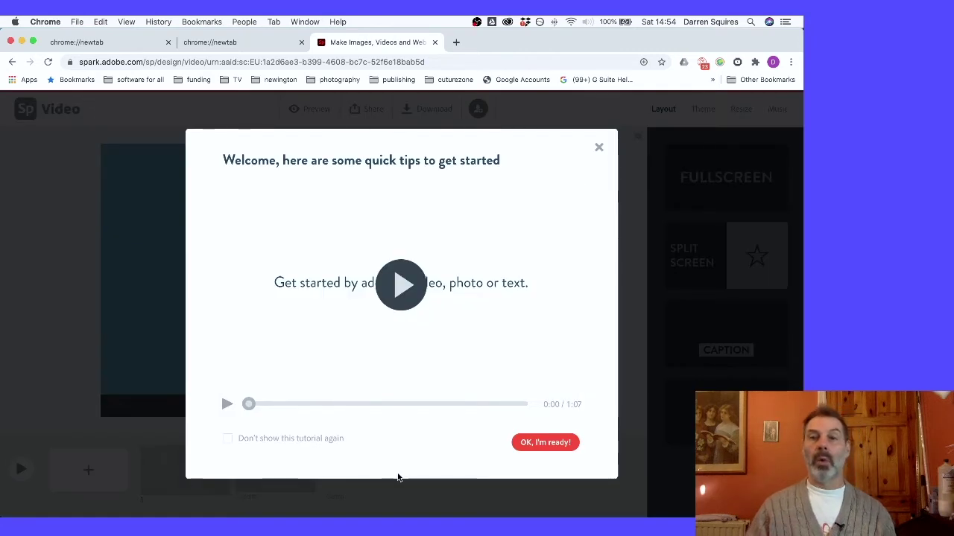
left_click(599, 149)
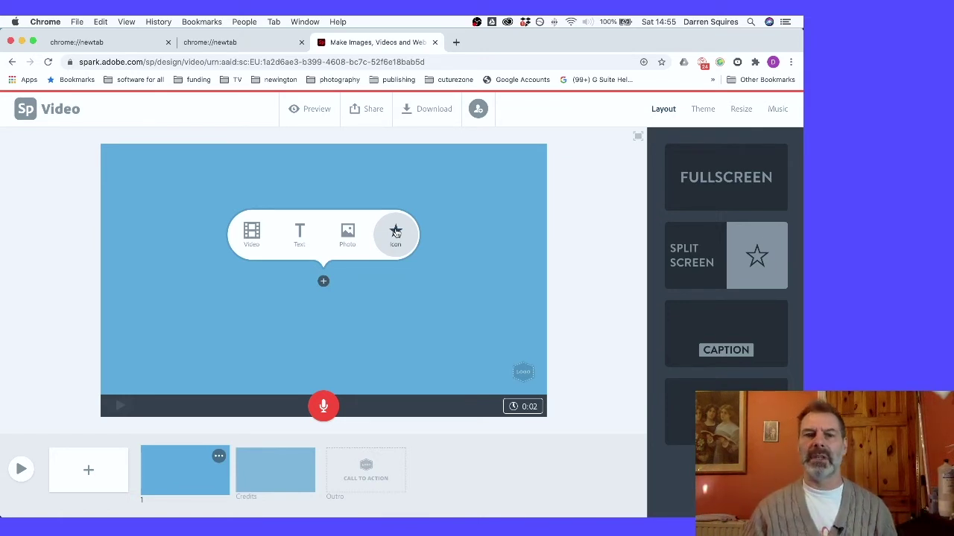
- Search the icon library for 'stone age' and add the spear icon to the first slide
left_click(396, 233)
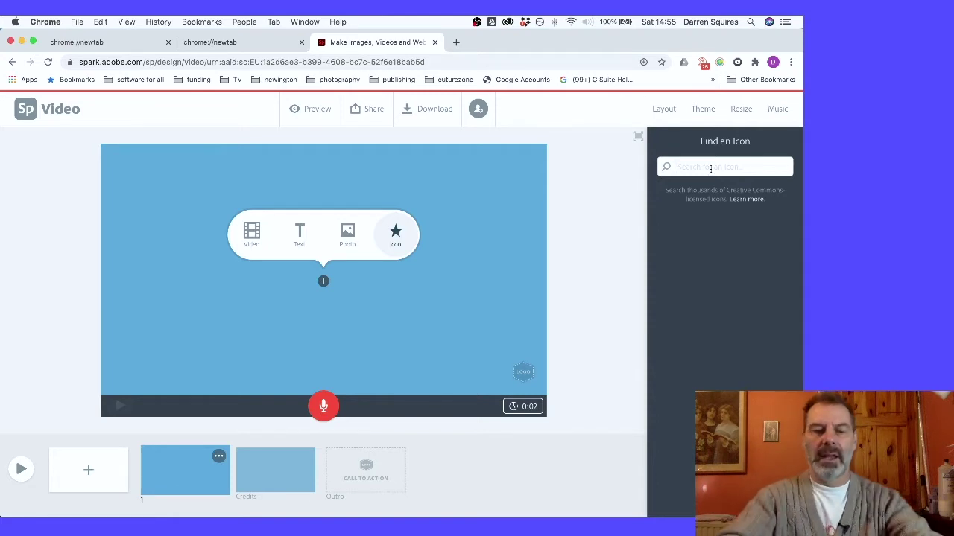
type("sone")
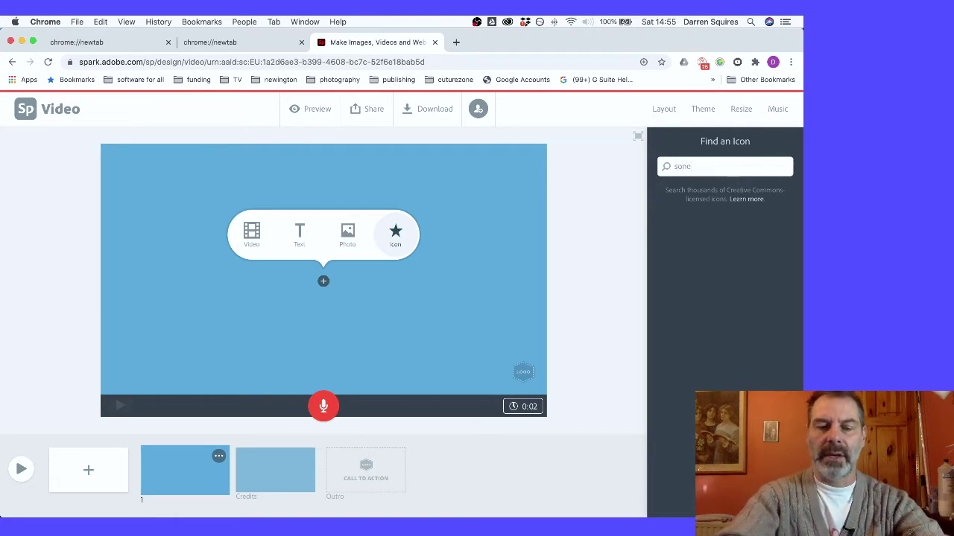
key("BackSpace")
key("BackSpace")
type("tone age")
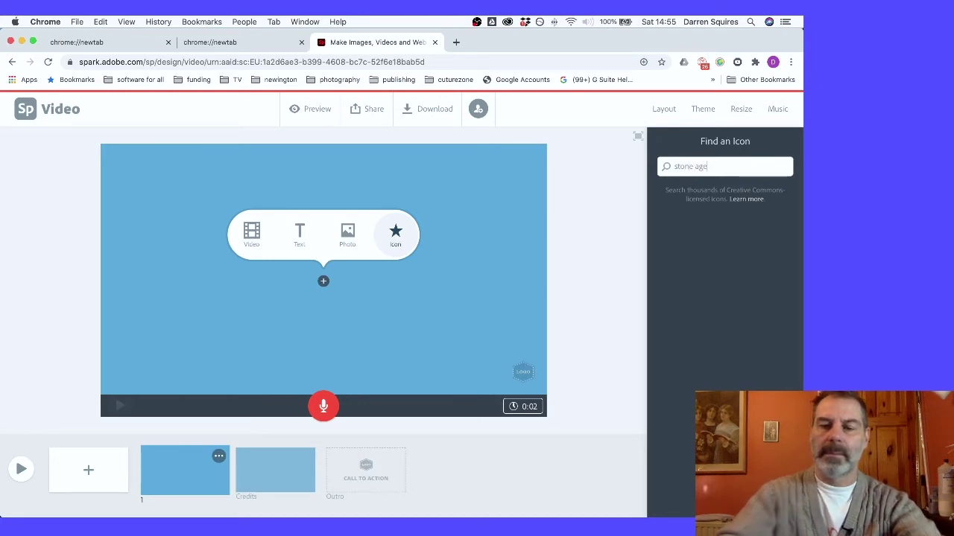
key("Return")
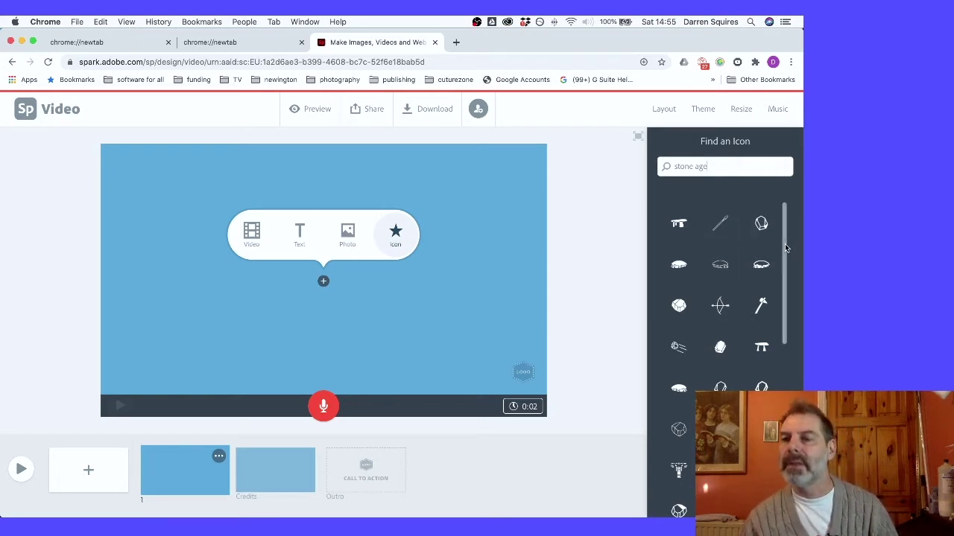
mouse_move(785, 243)
left_mouse_down()
mouse_move(789, 340)
mouse_move(792, 250)
left_mouse_up()
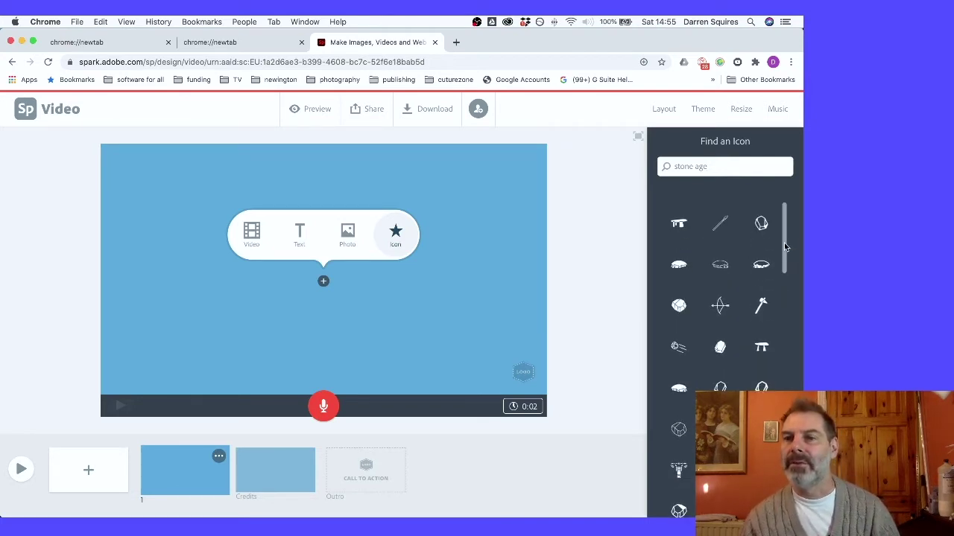
mouse_move(783, 242)
left_mouse_down()
mouse_move(785, 291)
mouse_move(783, 239)
left_mouse_up()
left_click(726, 227)
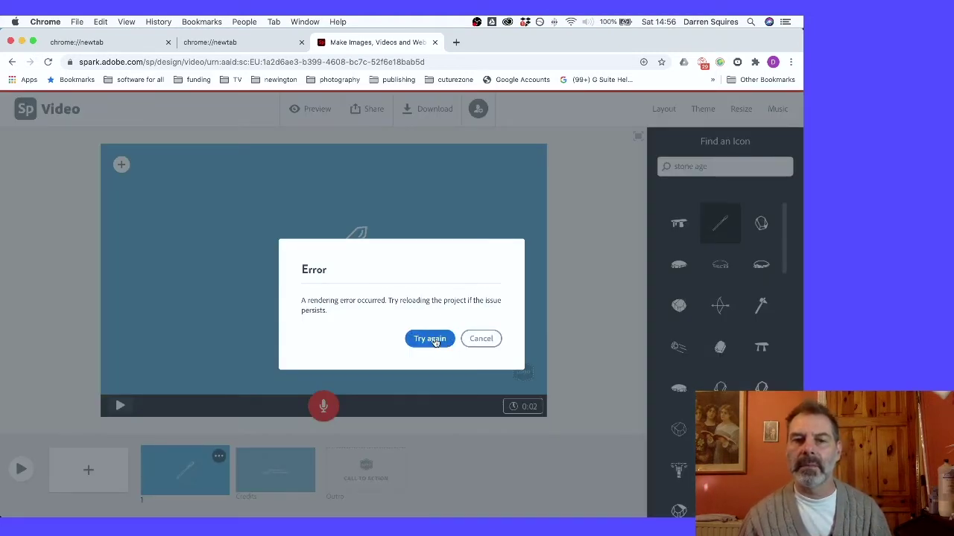
- Retry after the rendering error and place the dolmen icon on the first slide
left_click(430, 339)
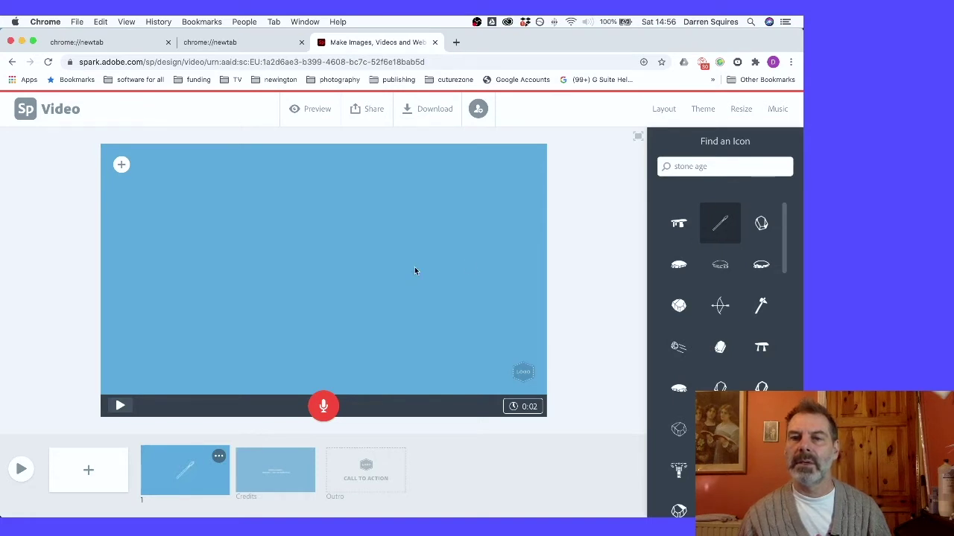
left_click(677, 235)
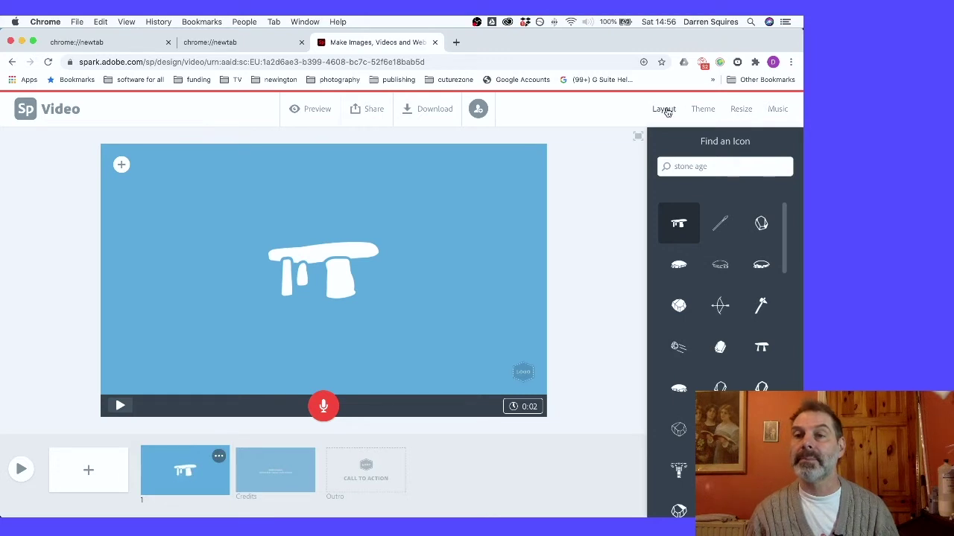
left_click(665, 109)
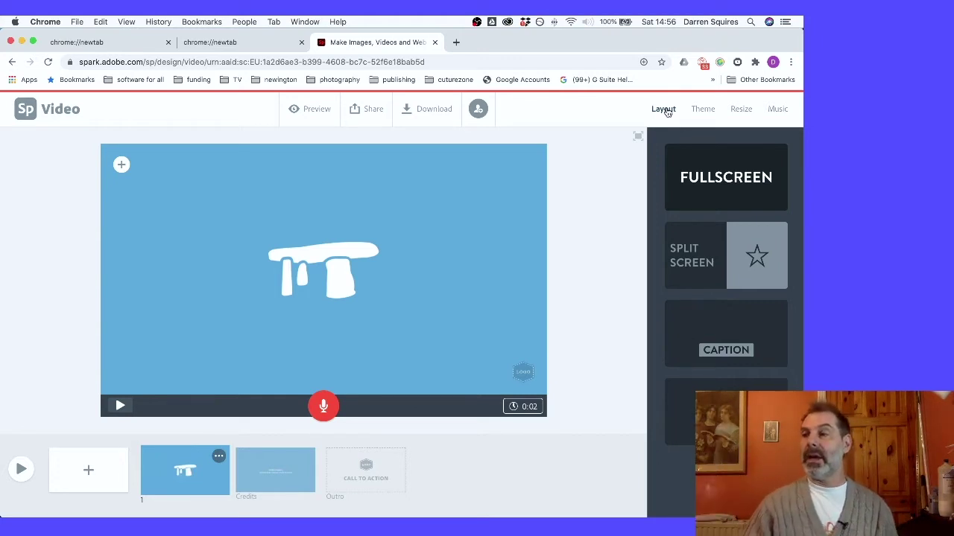
key("super+Tab")
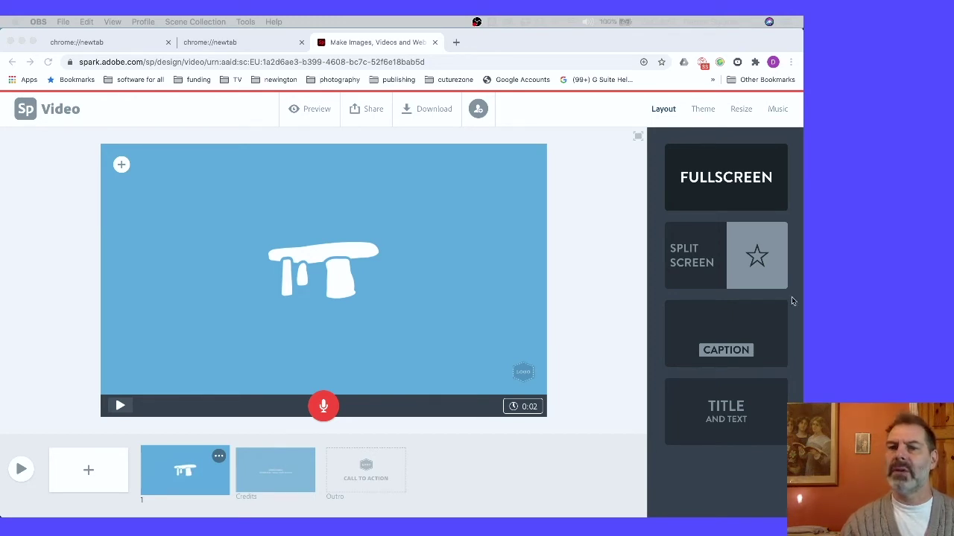
- Switch the first slide to the Caption layout and enter 'Stone age' as its caption
left_click(747, 345)
left_click(746, 340)
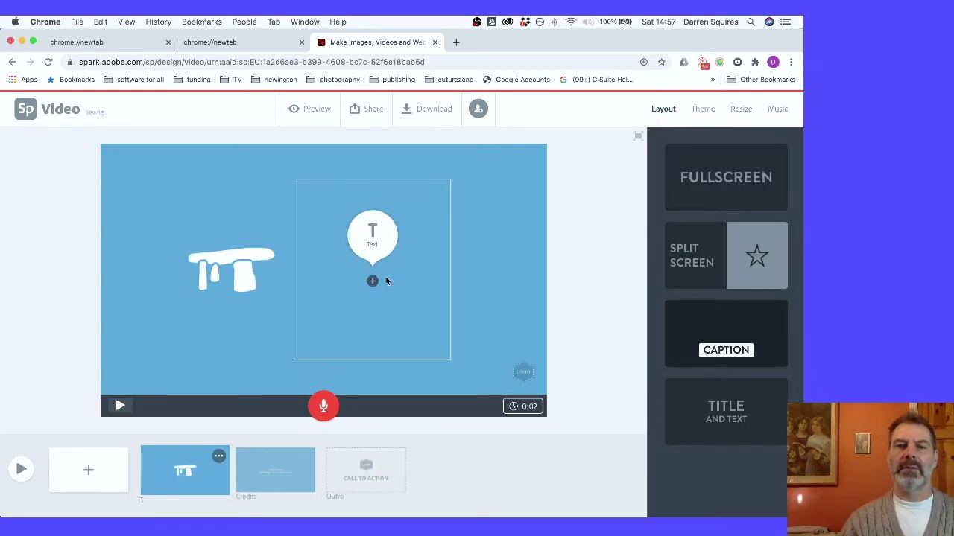
left_click(373, 235)
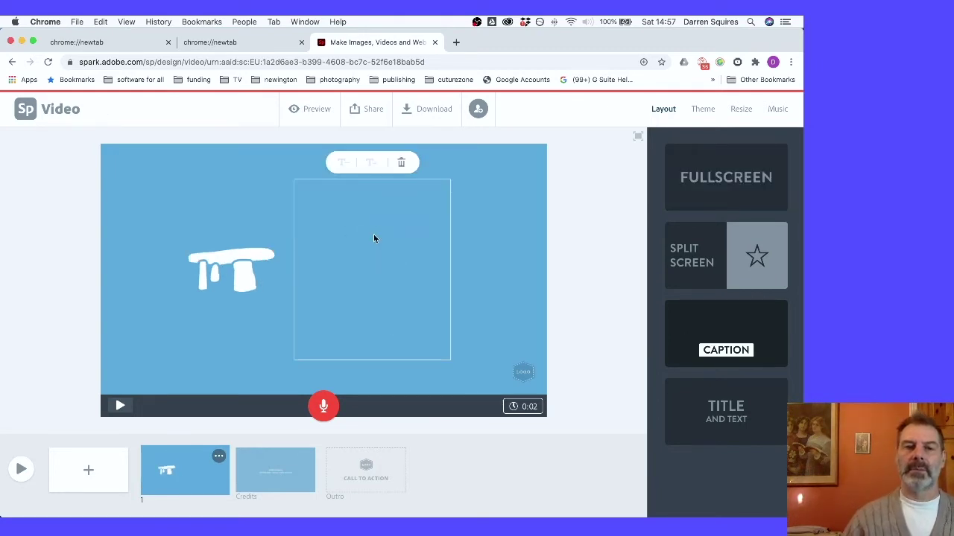
type("S")
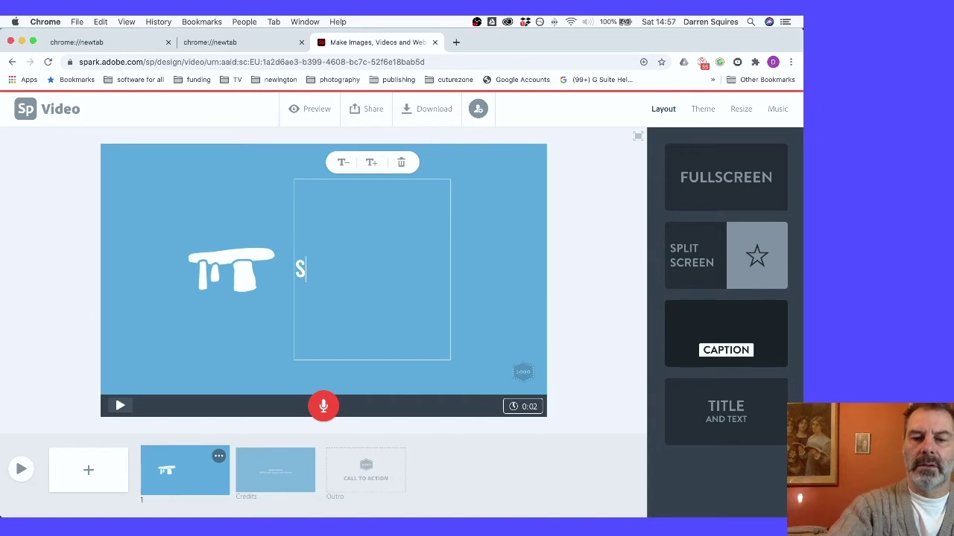
type("tone")
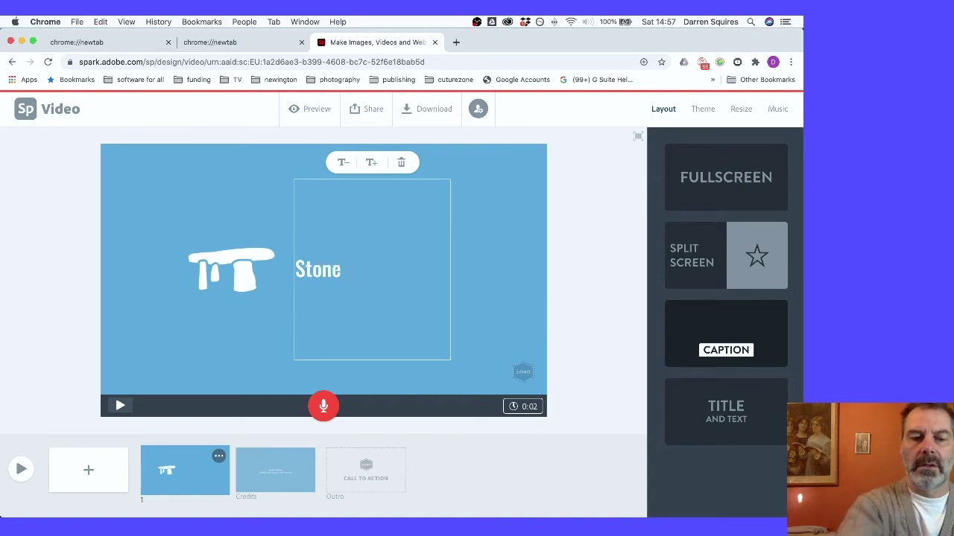
type(" age")
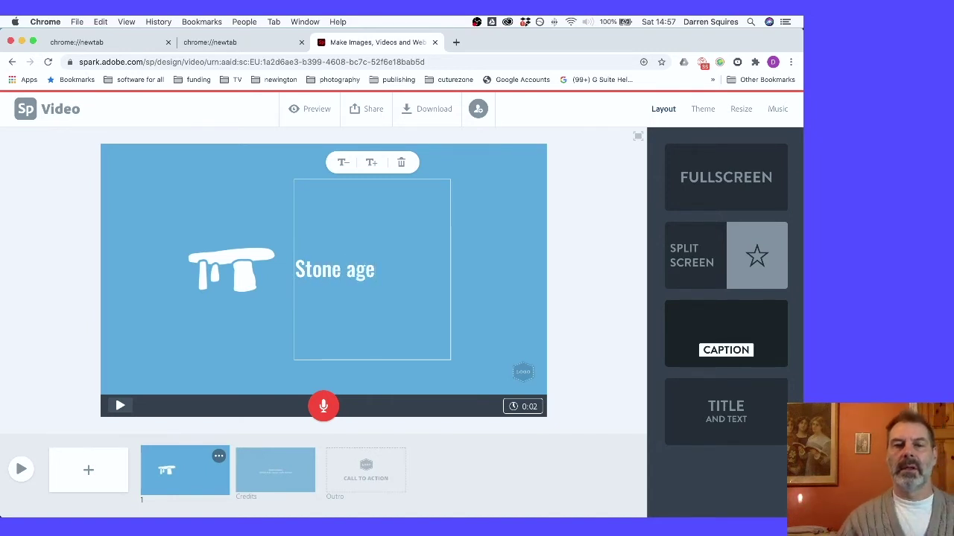
- Edit the caption to read 'The Stone Age', capitalising the A
left_click(296, 269)
type("The")
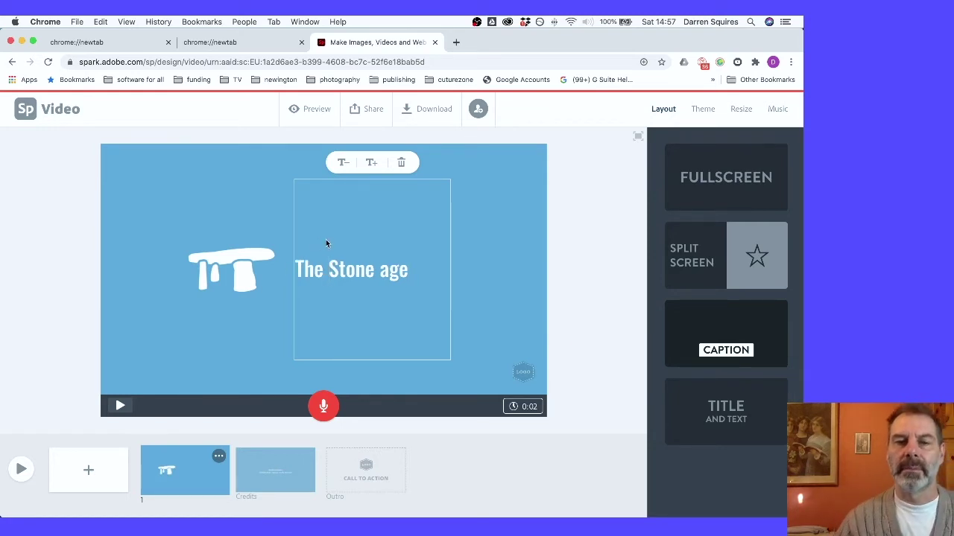
left_click(388, 264)
key("BackSpace")
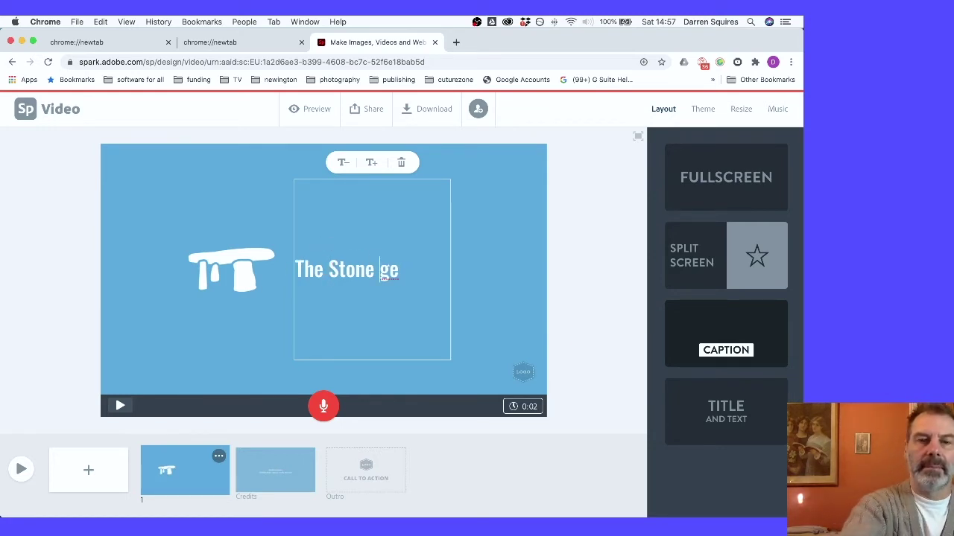
type("A")
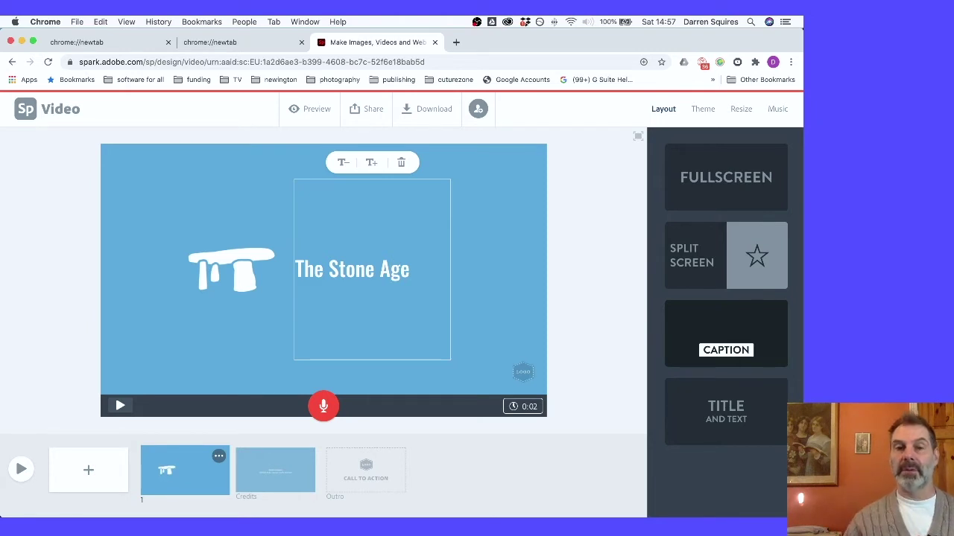
left_click(603, 302)
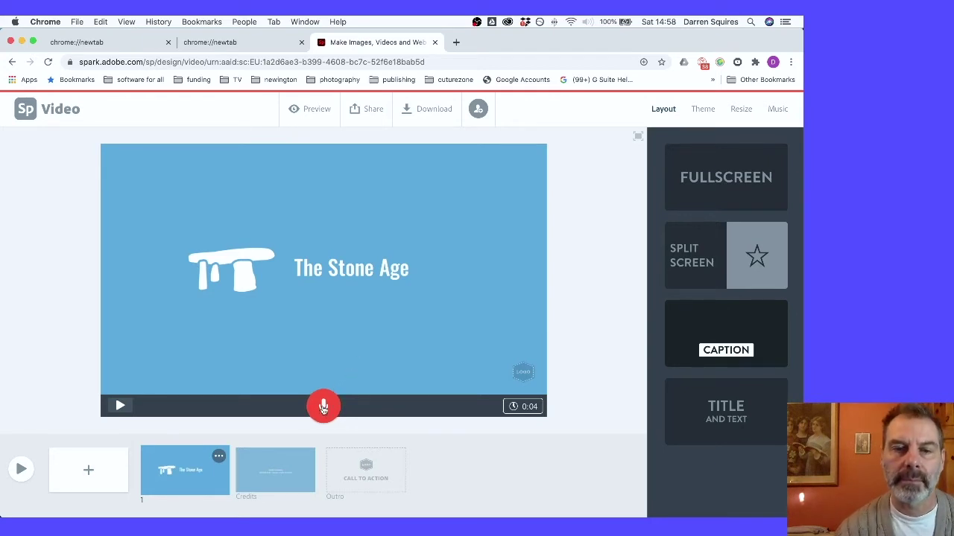
- Record spoken narration for 'The Stone Age' title slide with the microphone button
left_click(323, 408)
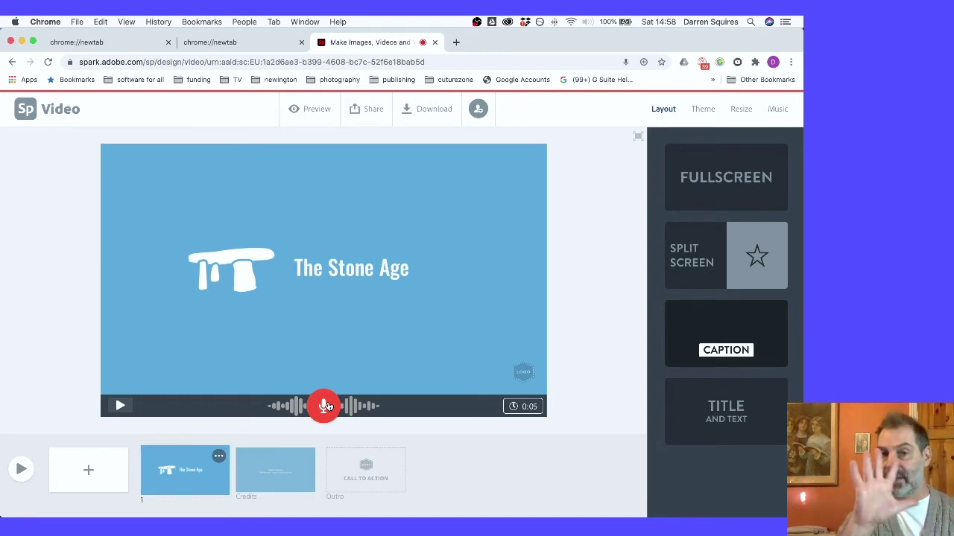
left_click(326, 406)
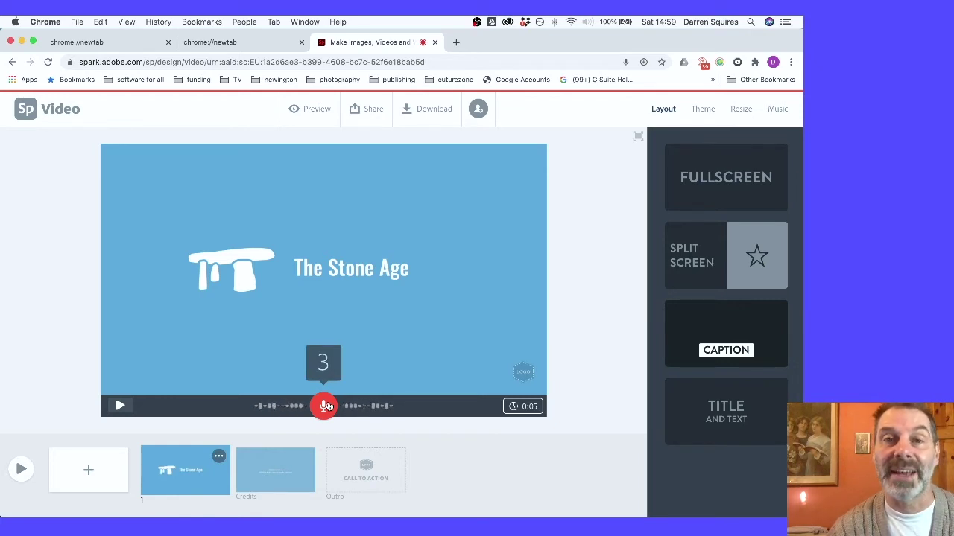
left_click_drag(328, 407, 328, 406)
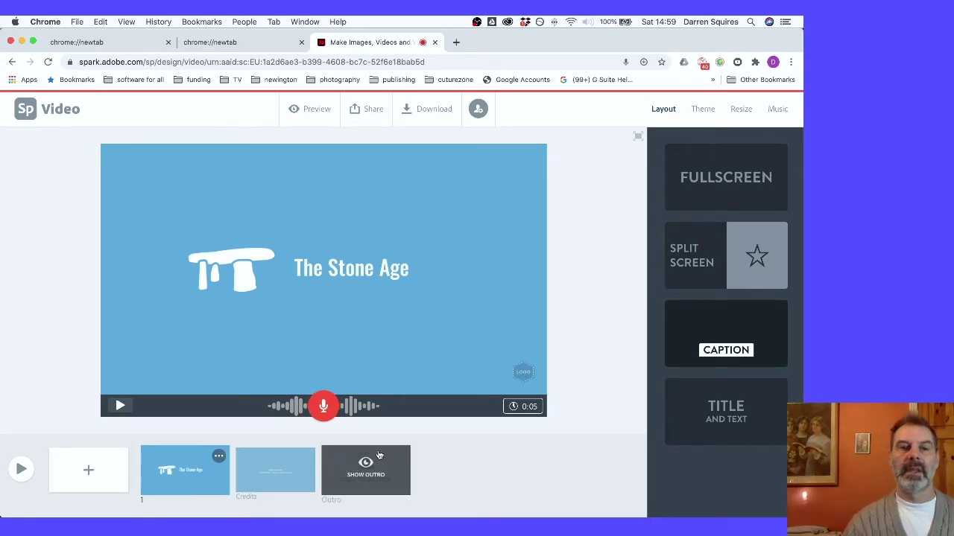
- Preview the narrated title slide, bringing the browser back to replay it
mouse_move(376, 456)
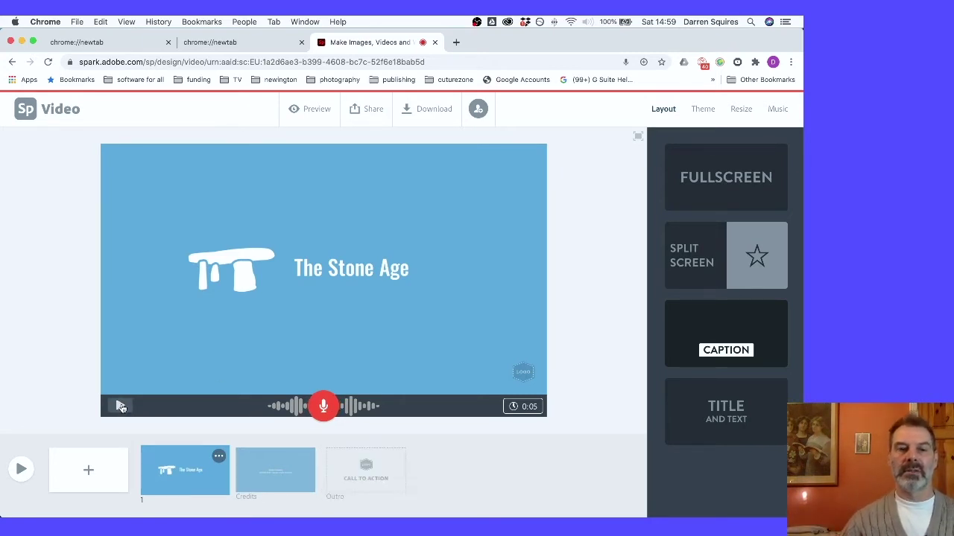
left_click(121, 407)
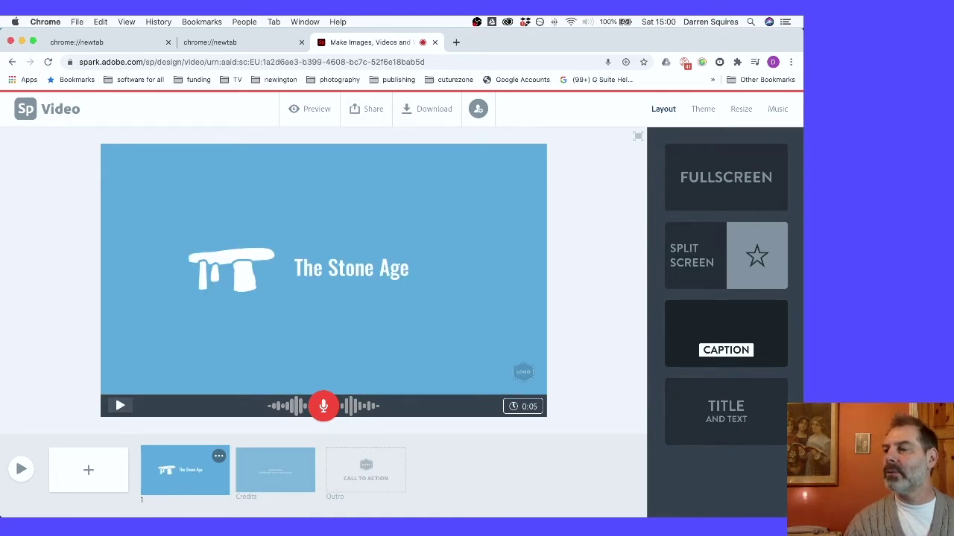
key("super+Tab")
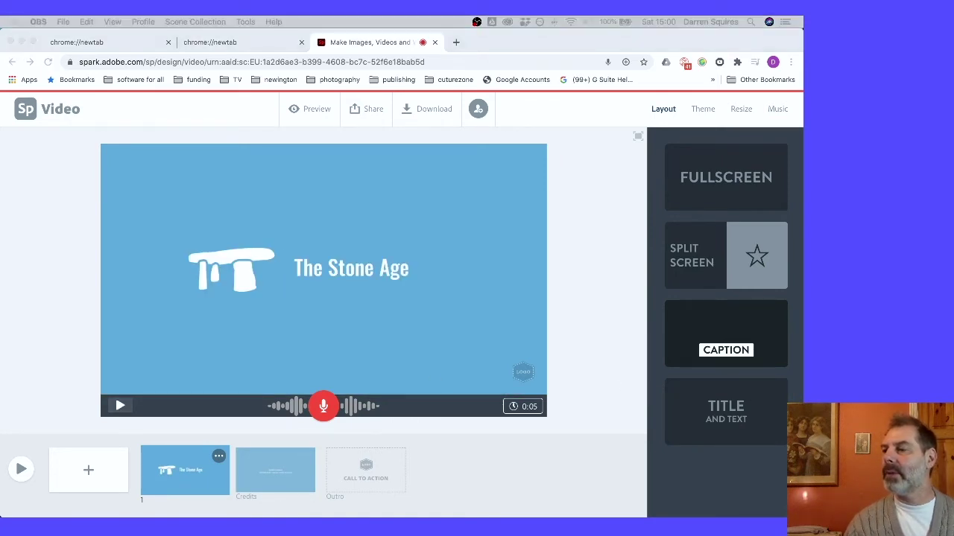
left_click(117, 410)
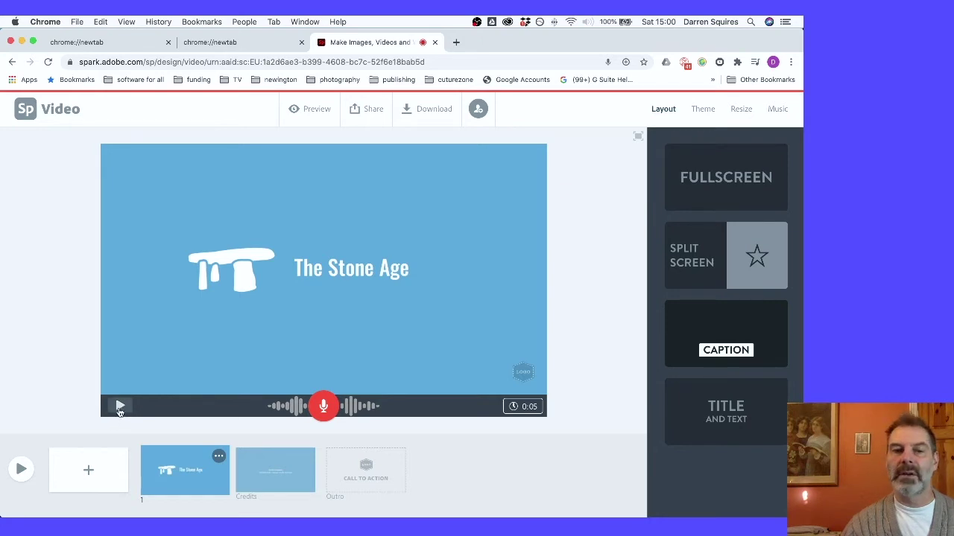
left_click(119, 407)
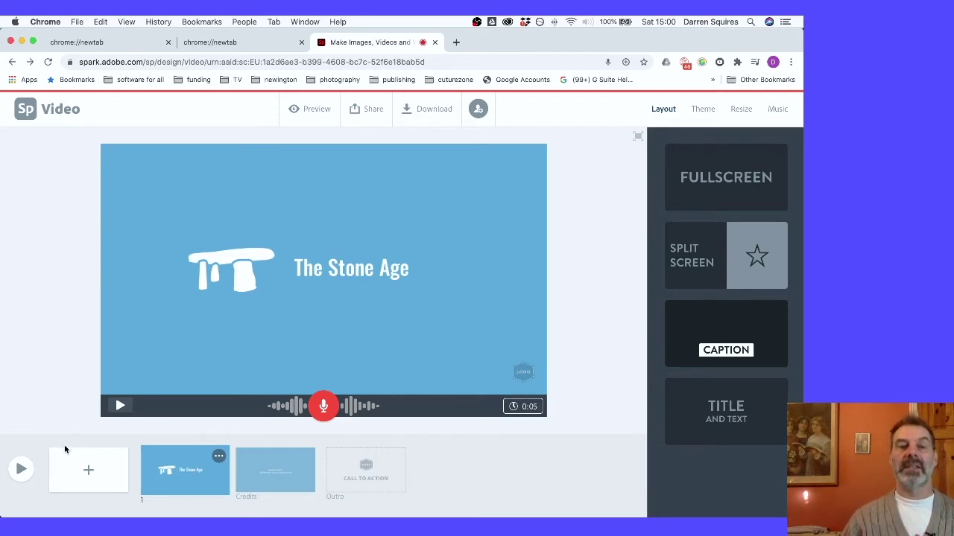
- Add a blank scene after the title slide and choose to put a photo on it
left_click(88, 476)
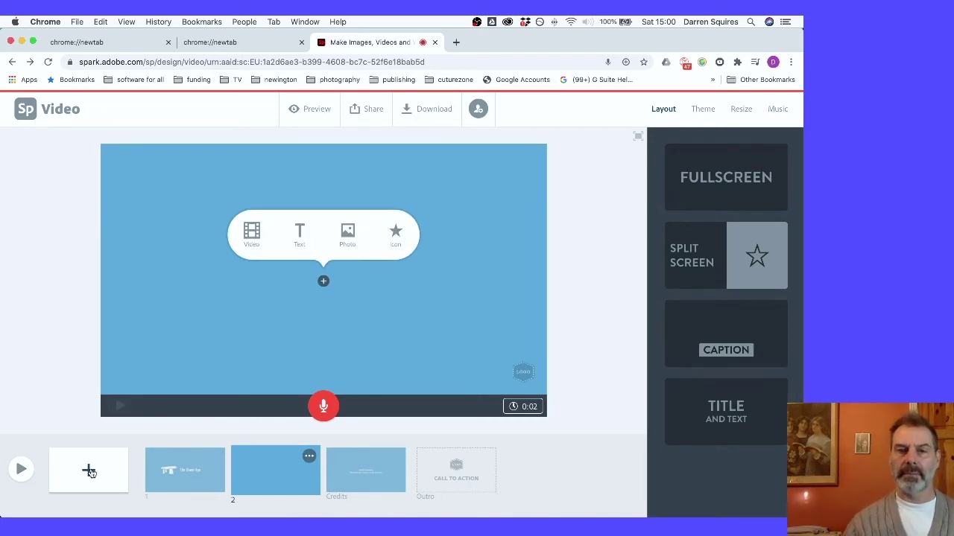
left_click(356, 239)
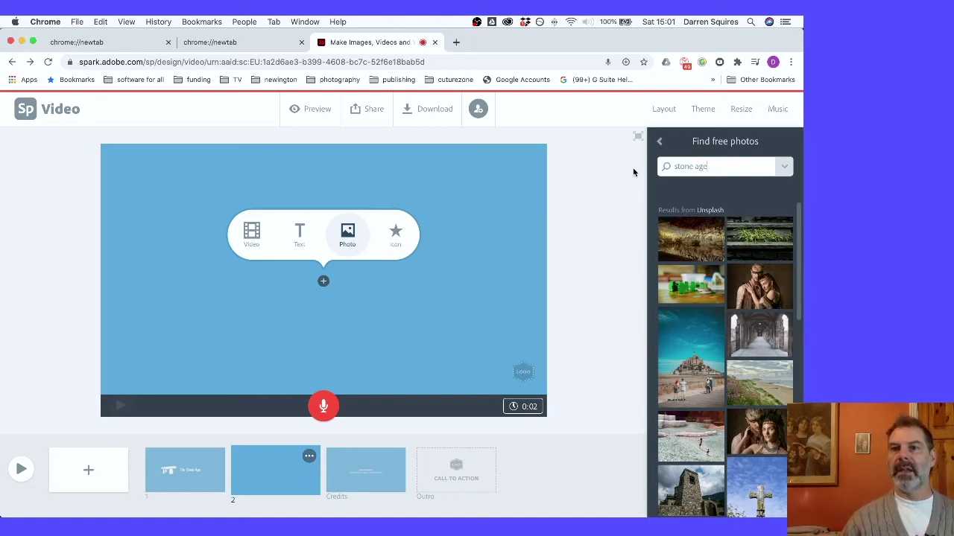
left_click(659, 143)
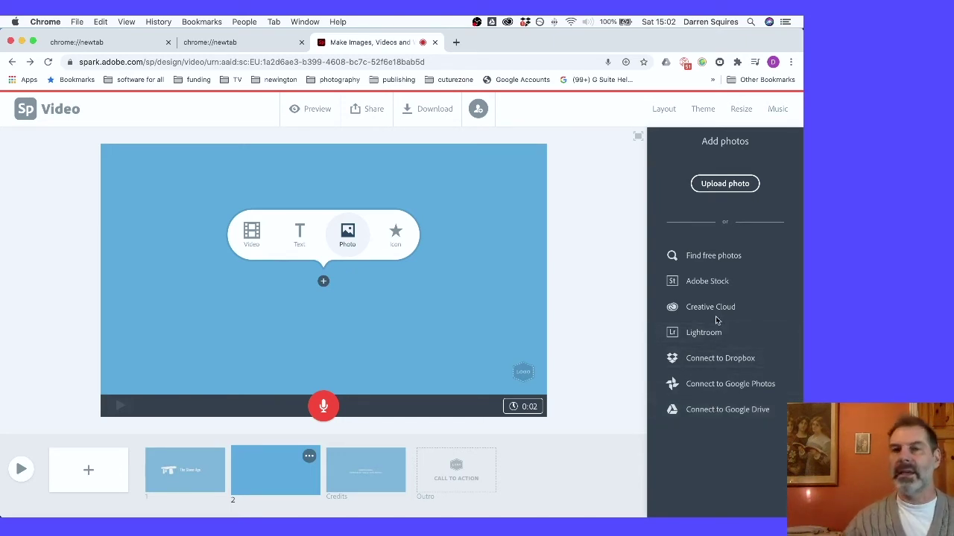
left_click(725, 190)
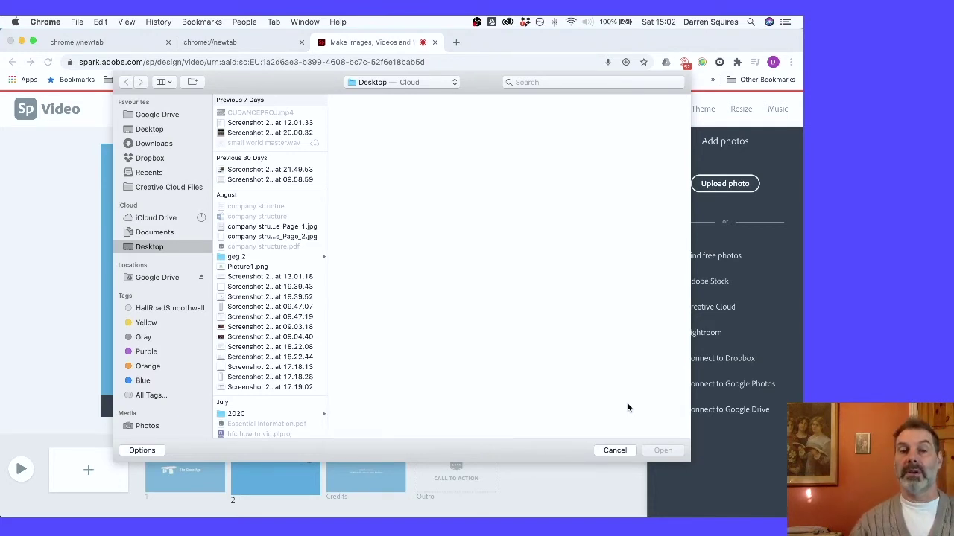
left_click(615, 450)
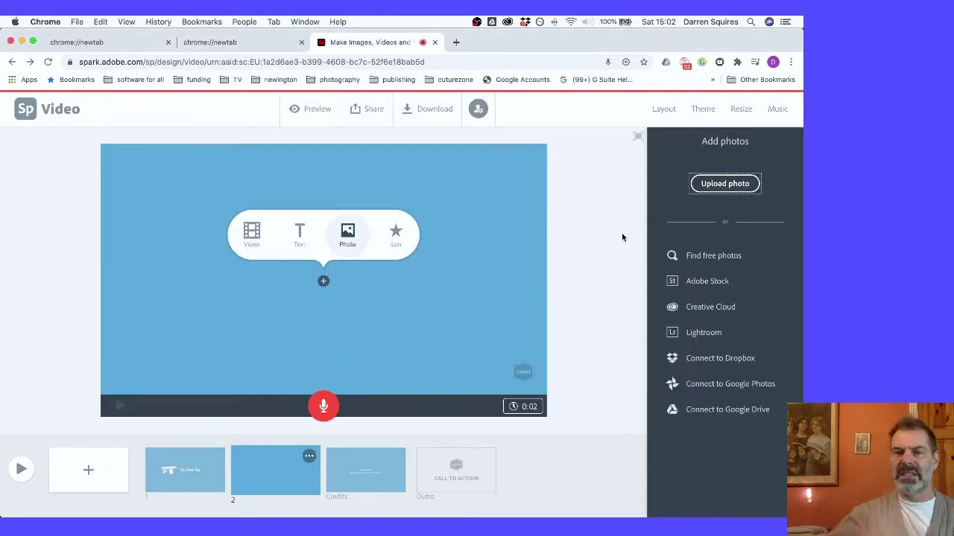
- Search free Unsplash photos for 'stone age', scroll the results, and rerun the search
left_click(713, 255)
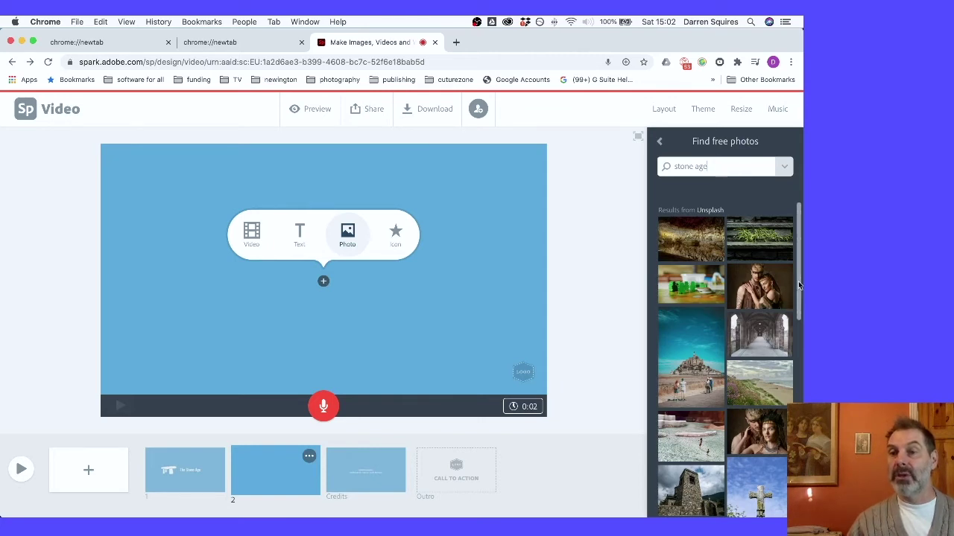
left_click_drag(799, 289, 801, 344)
scroll(745, 357, "down", 10)
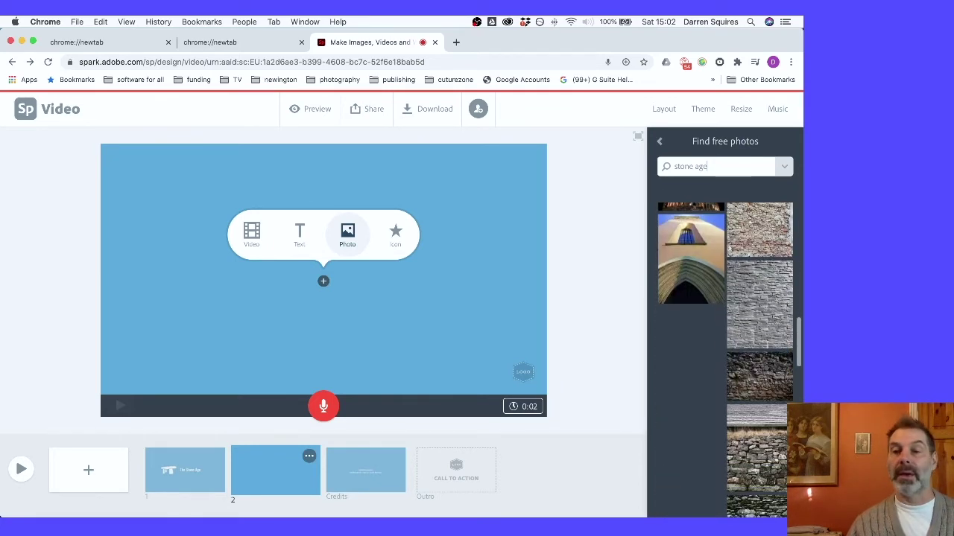
key("Return")
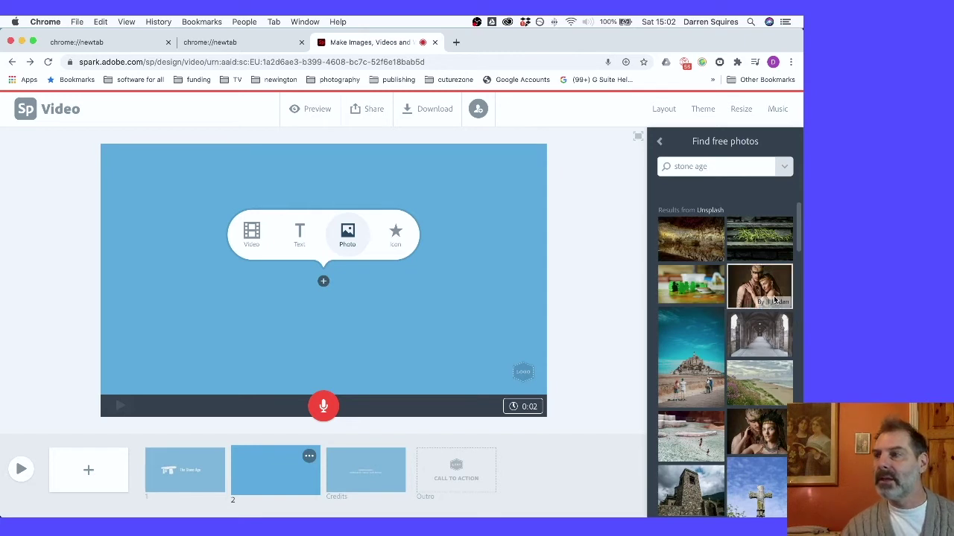
- Try the couple and cave photos on scene 2, then search free photos for 'people'
left_click(775, 299)
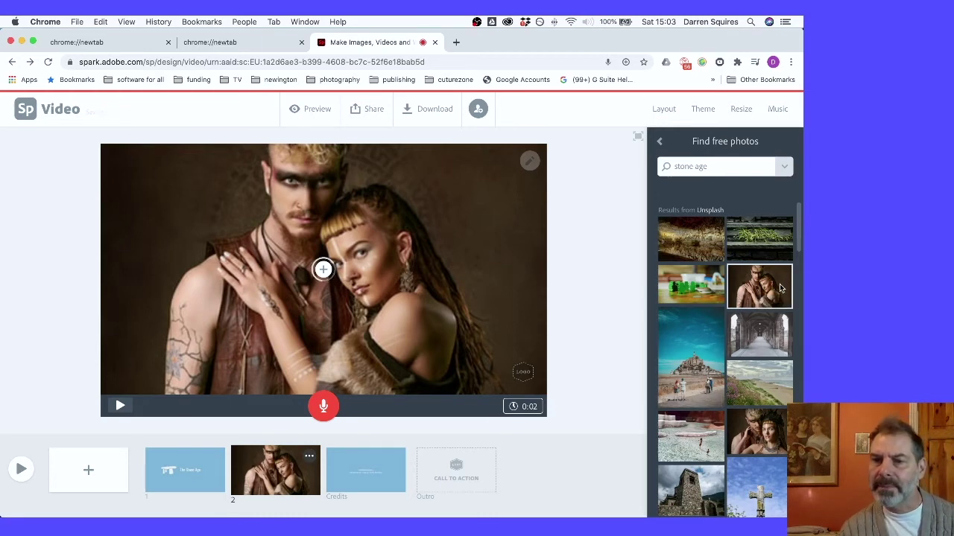
left_click(707, 250)
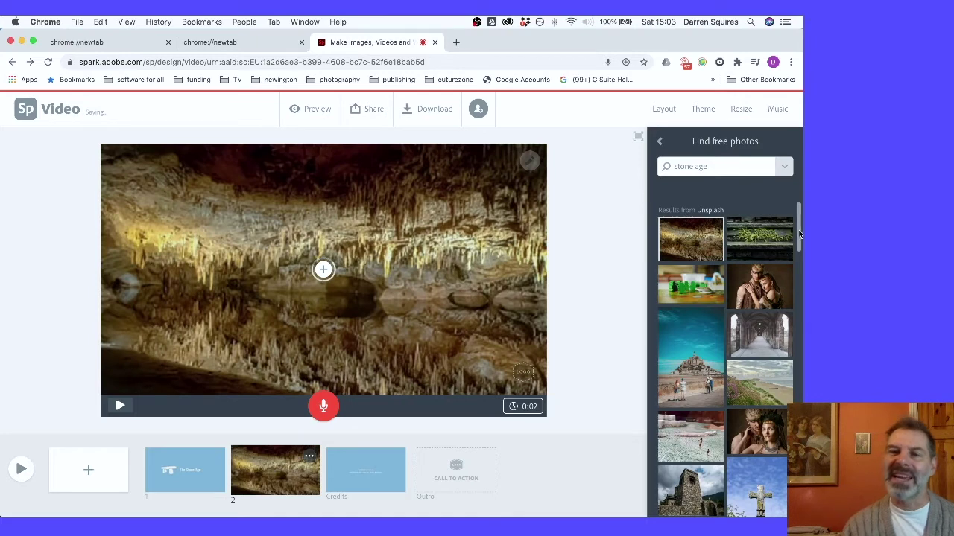
mouse_move(798, 224)
left_mouse_down()
mouse_move(797, 281)
mouse_move(795, 217)
left_mouse_up()
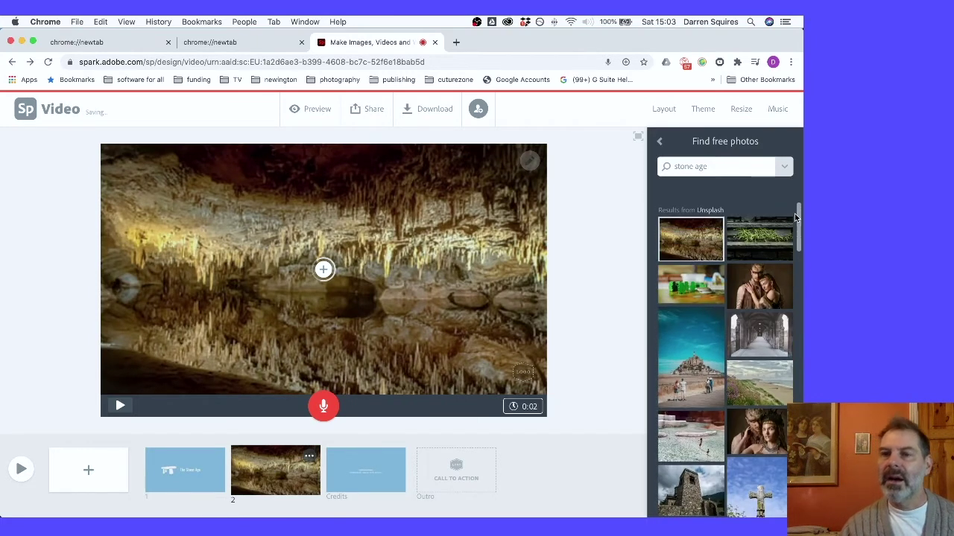
left_click(730, 167)
type("people")
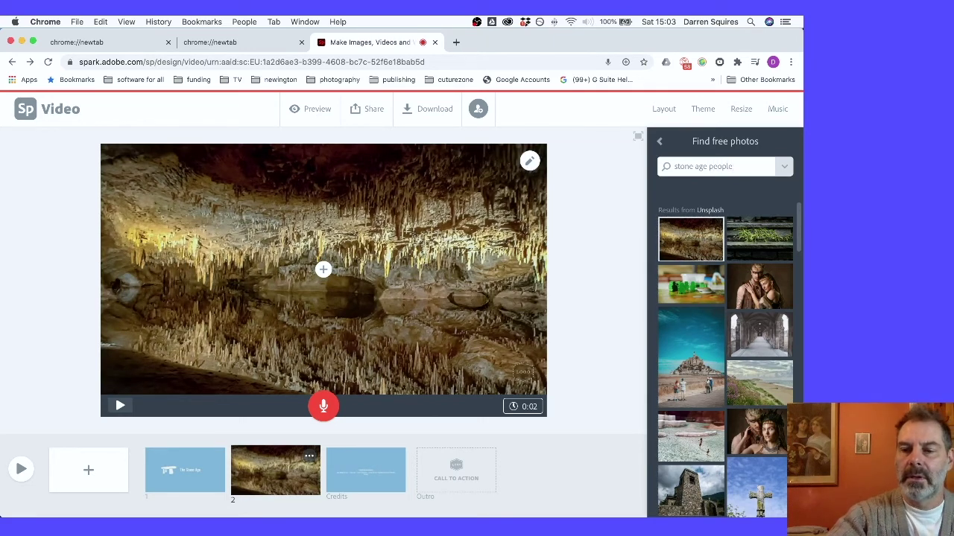
key("Return")
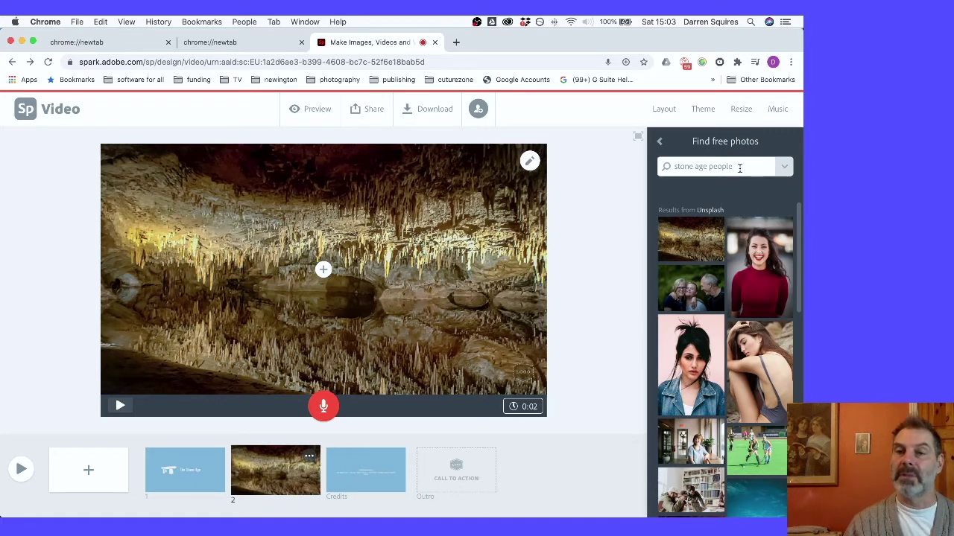
- Search 'neolithic', try the handprint, lone rock and hillside photos, then settle on the standing stones
left_click_drag(736, 167, 673, 166)
type("neo")
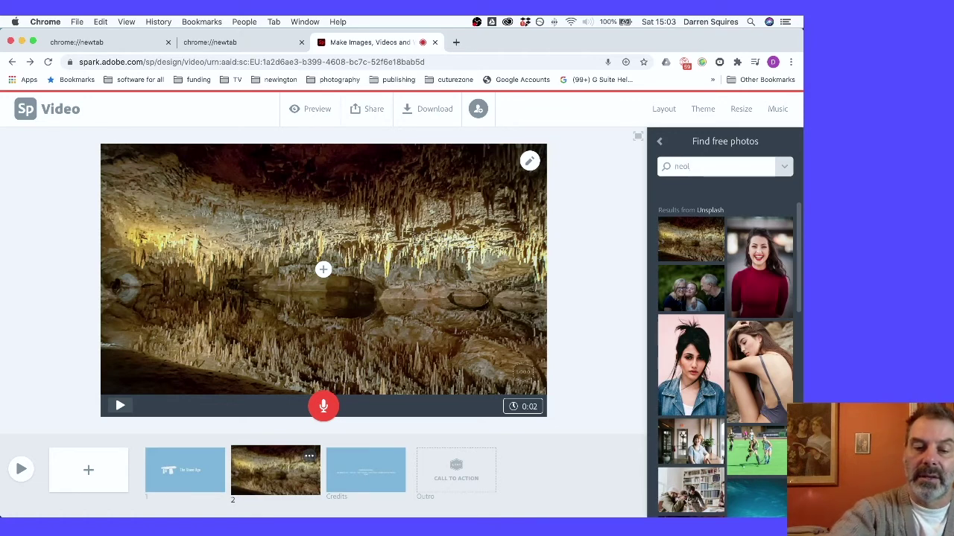
type("lithic")
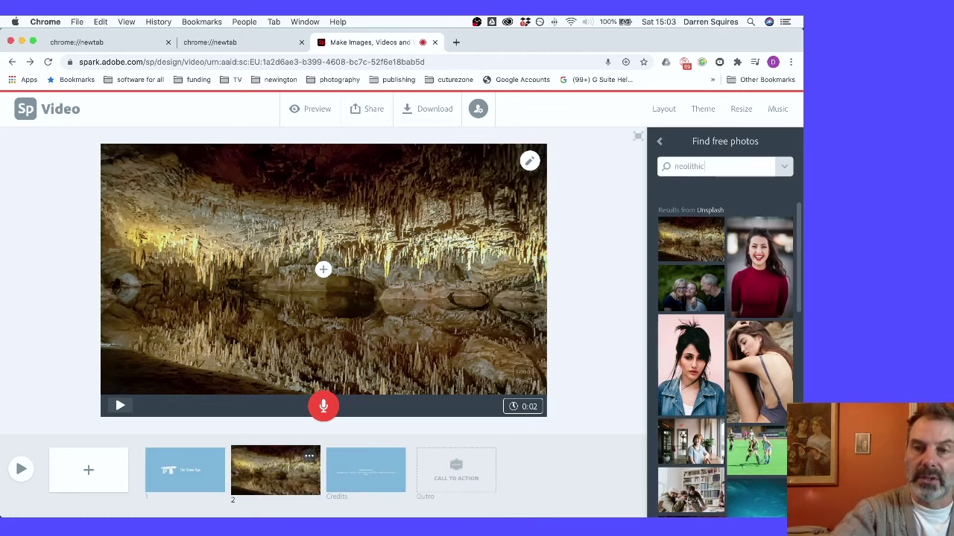
key("Return")
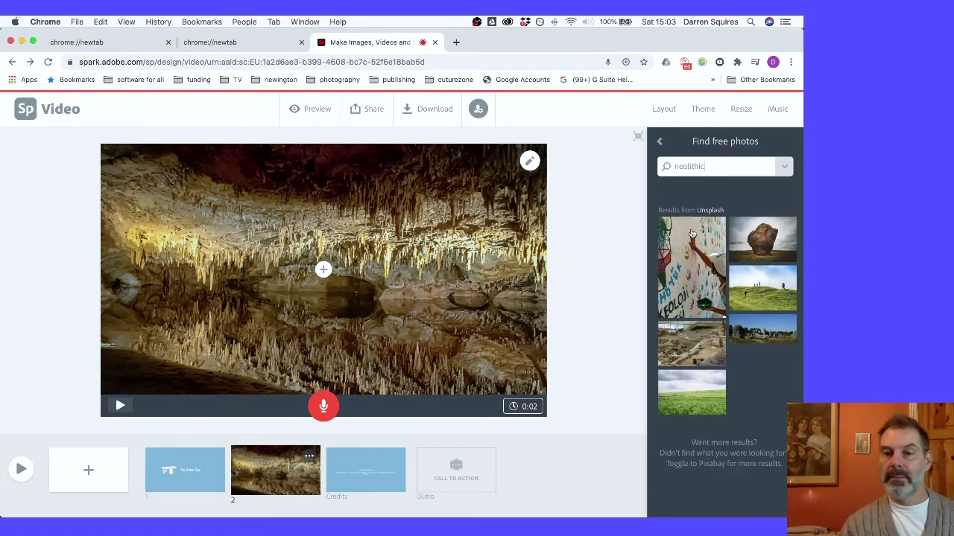
left_click(708, 273)
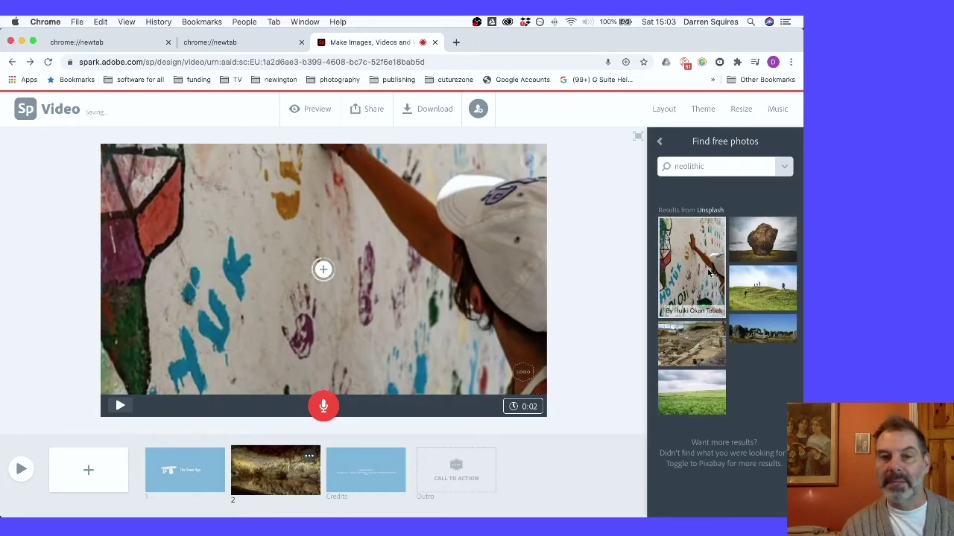
left_click(742, 254)
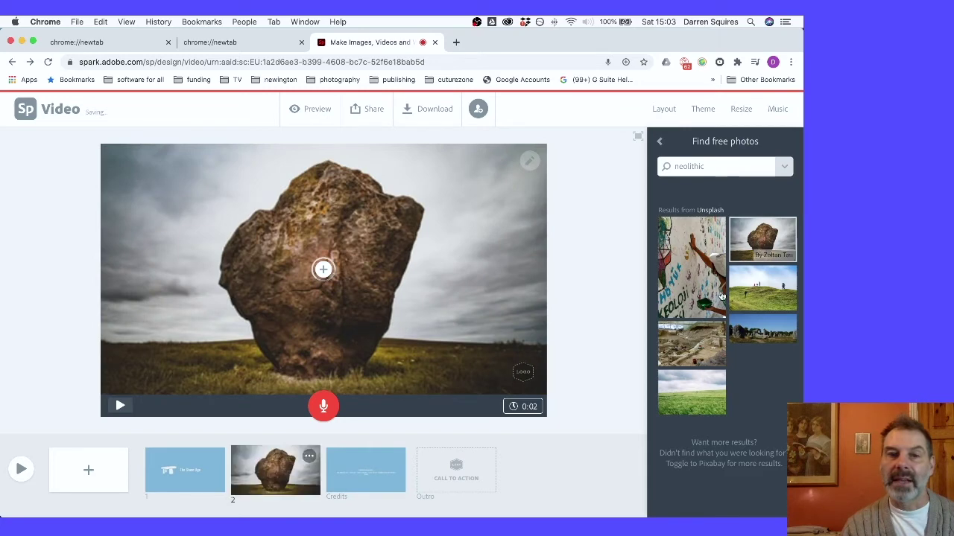
left_click(775, 295)
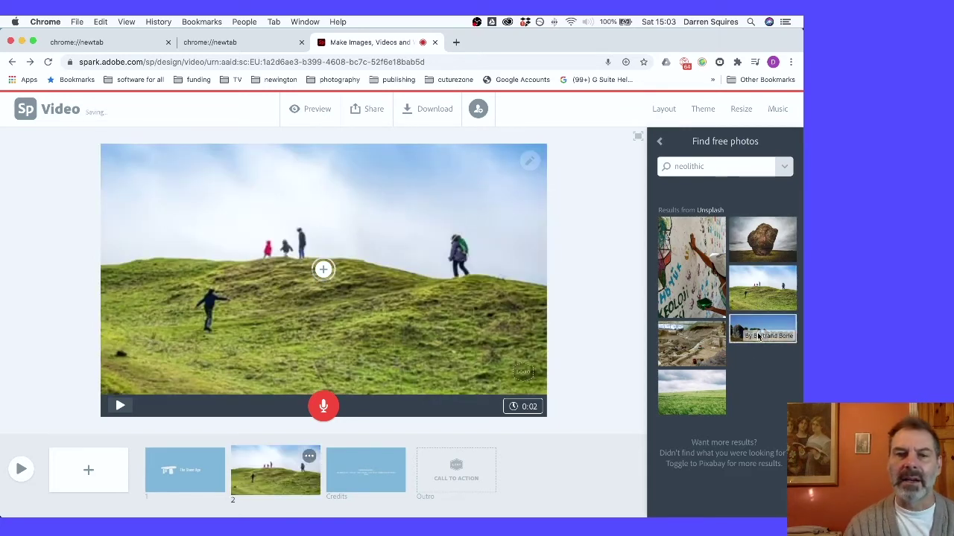
left_click(758, 336)
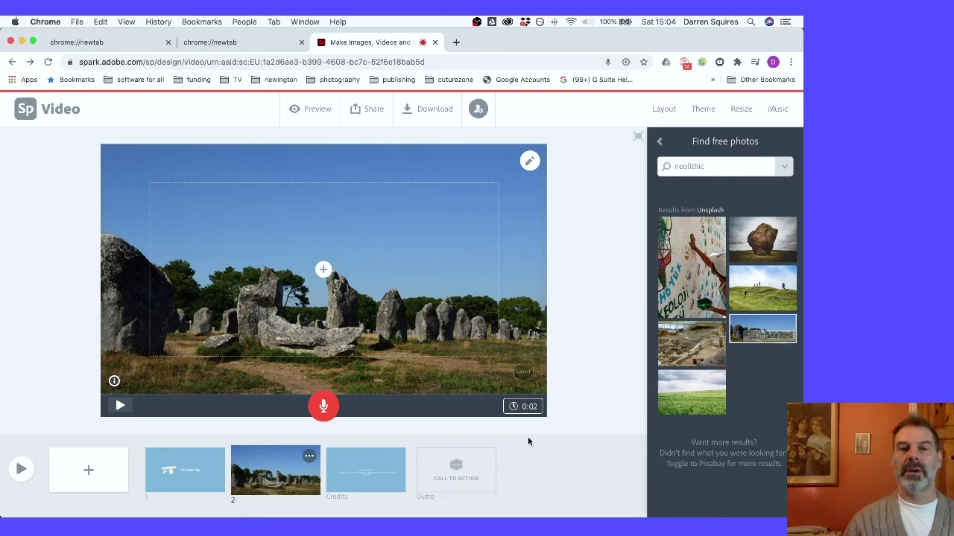
- Record narration for the standing stones scene in two held takes, bringing it to 8 seconds
left_click(325, 406)
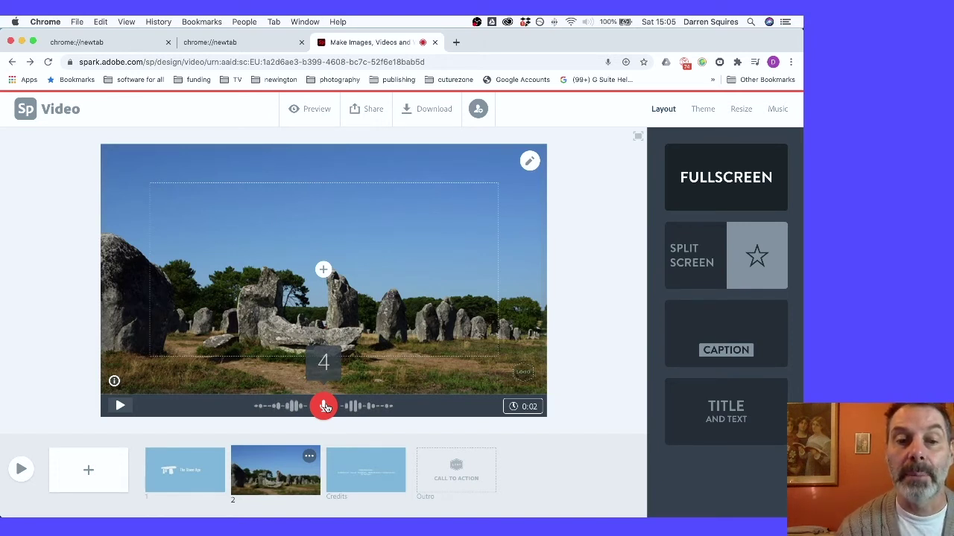
left_click_drag(326, 407, 326, 407)
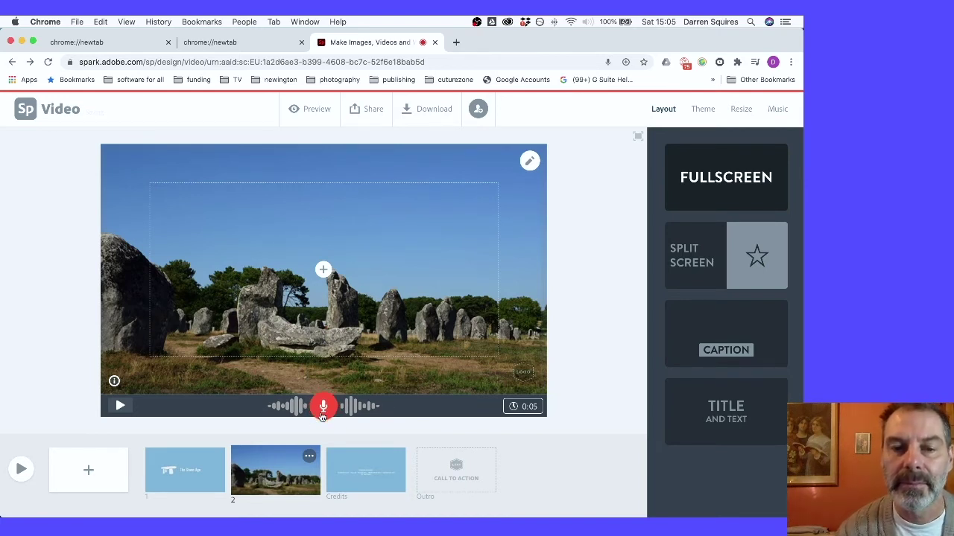
left_click_drag(322, 416, 321, 416)
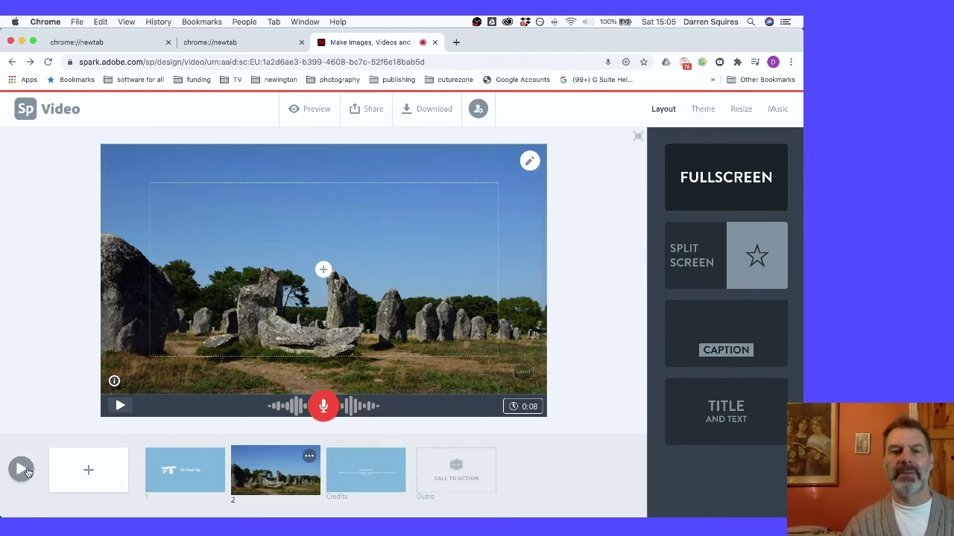
- Insert a blank scene after scene 2 and browse free photo results for 'stone age cave'
left_click(123, 473)
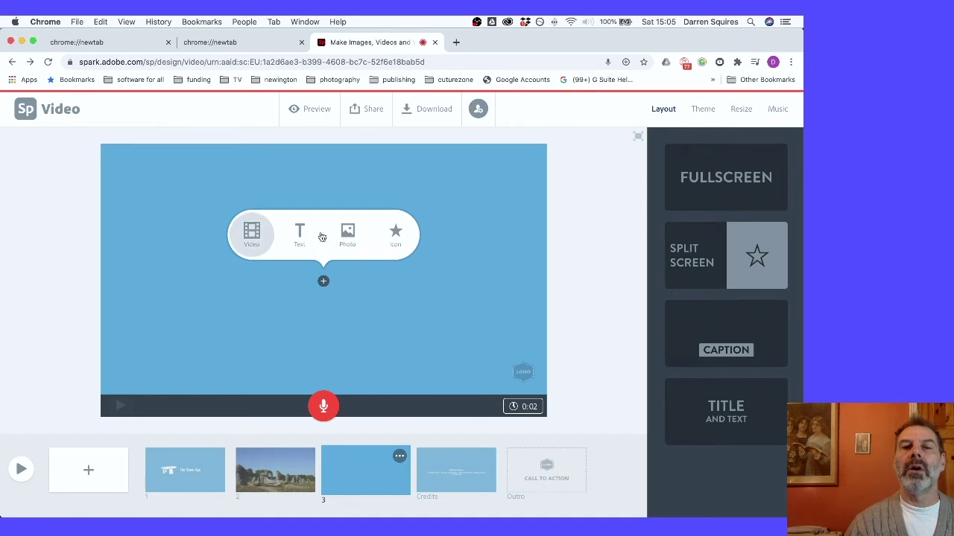
left_click(348, 236)
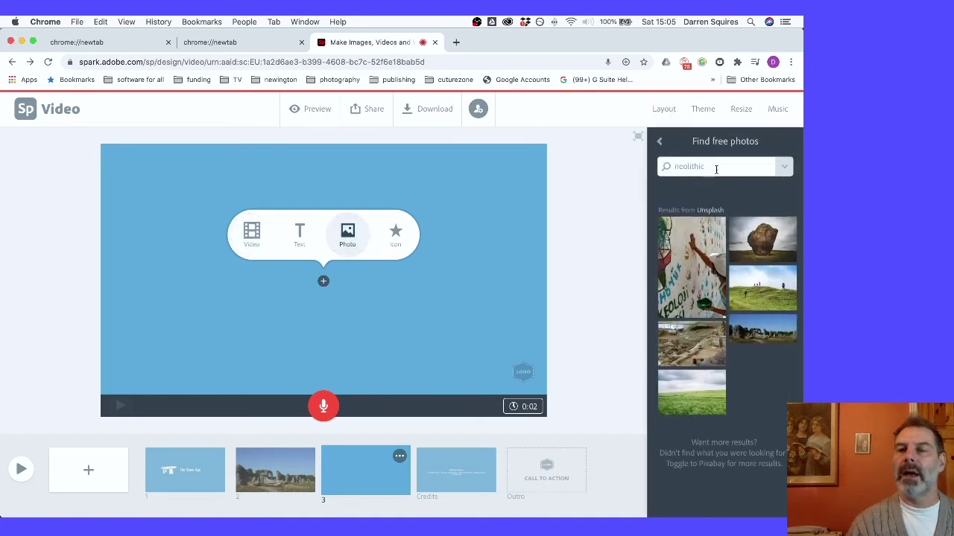
left_click_drag(715, 166, 664, 172)
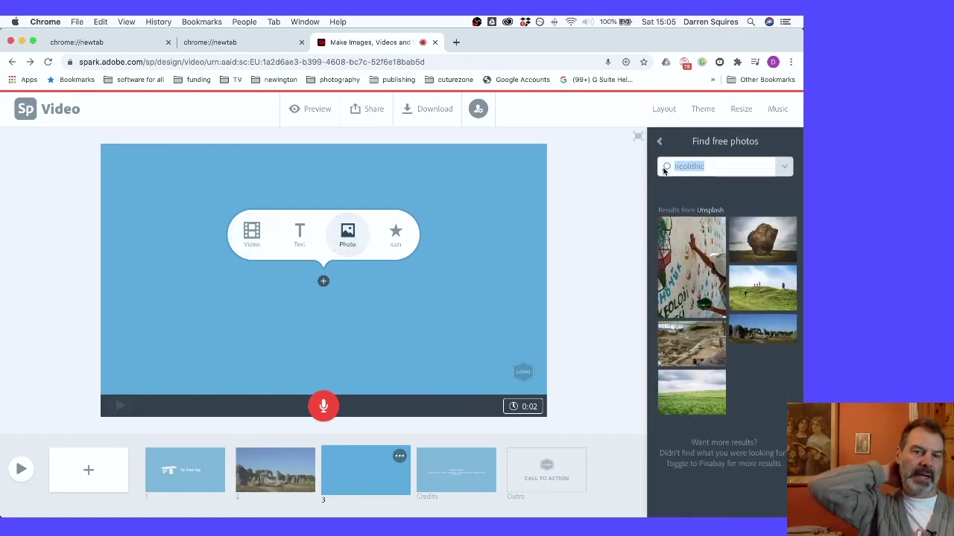
type("stone age ")
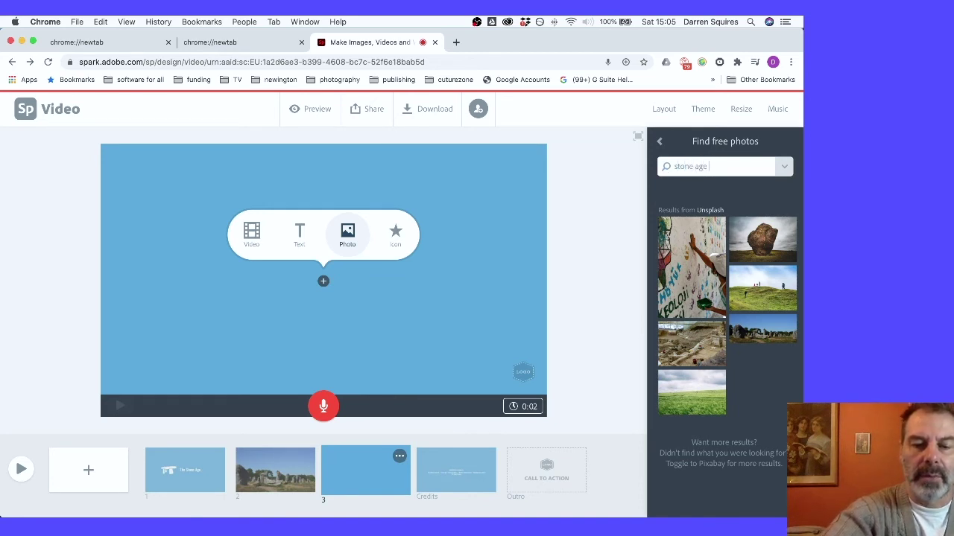
type("cave")
key("Return")
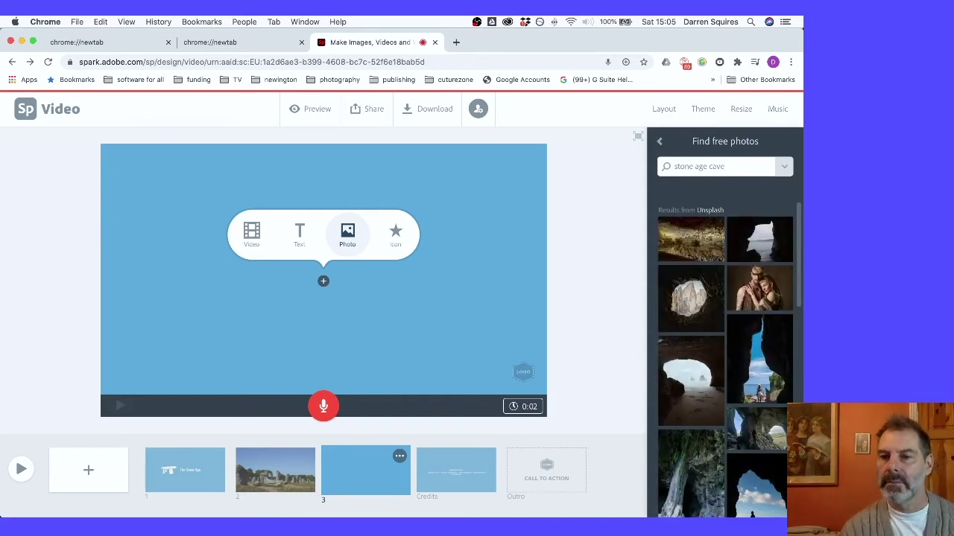
scroll(735, 333, "down", 3)
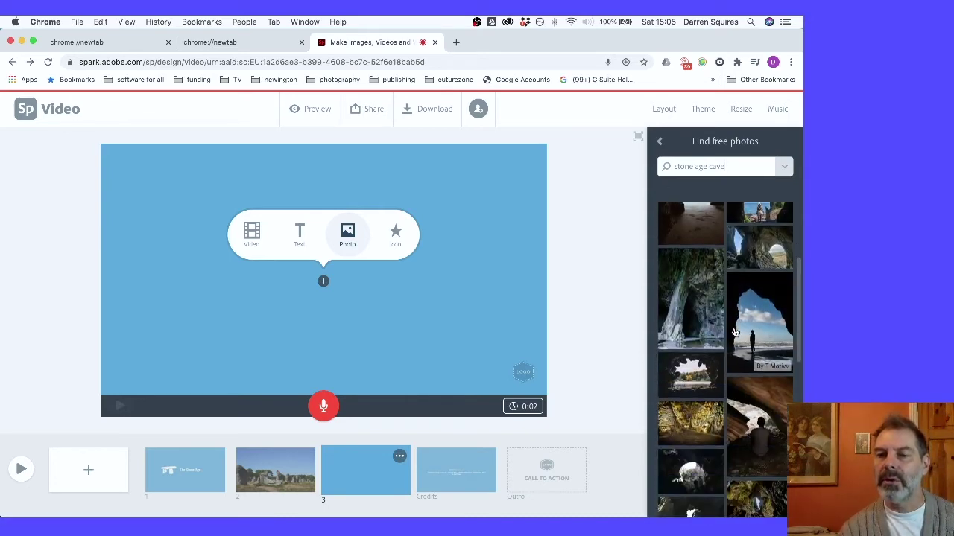
scroll(734, 332, "down", 3)
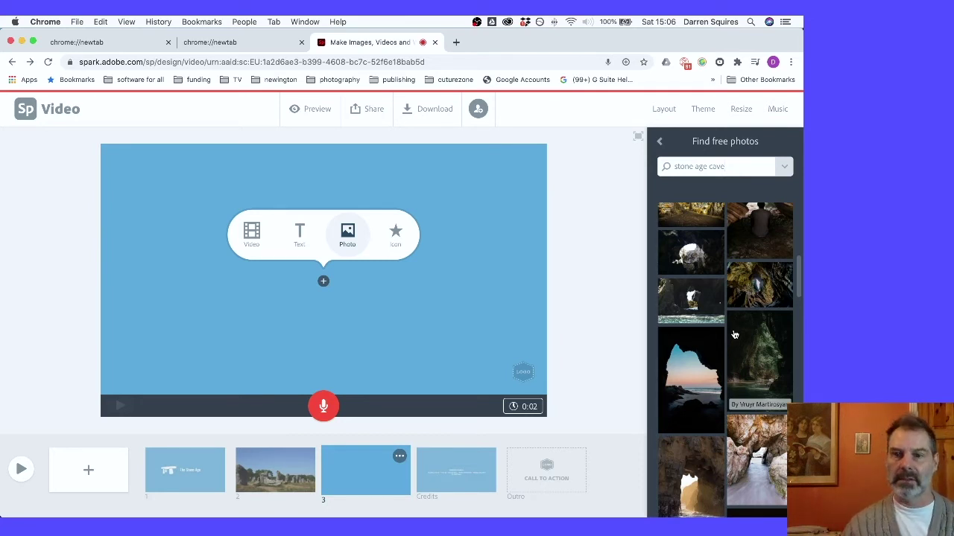
scroll(734, 335, "down", 10)
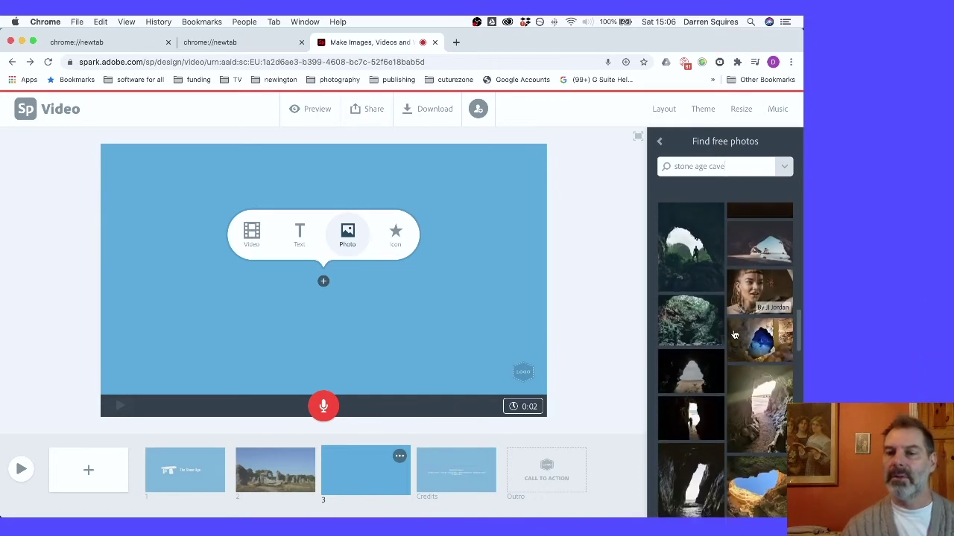
scroll(734, 336, "down", 10)
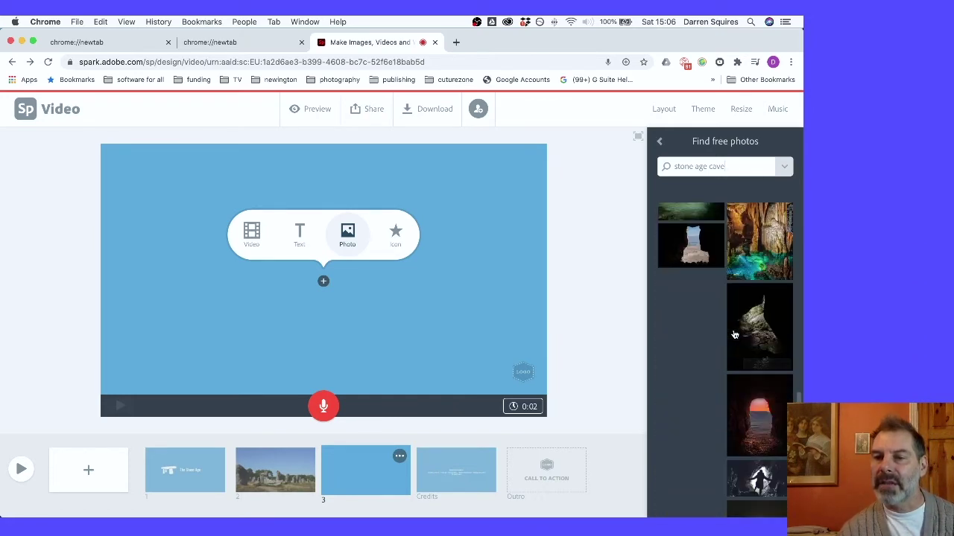
scroll(734, 335, "up", 20)
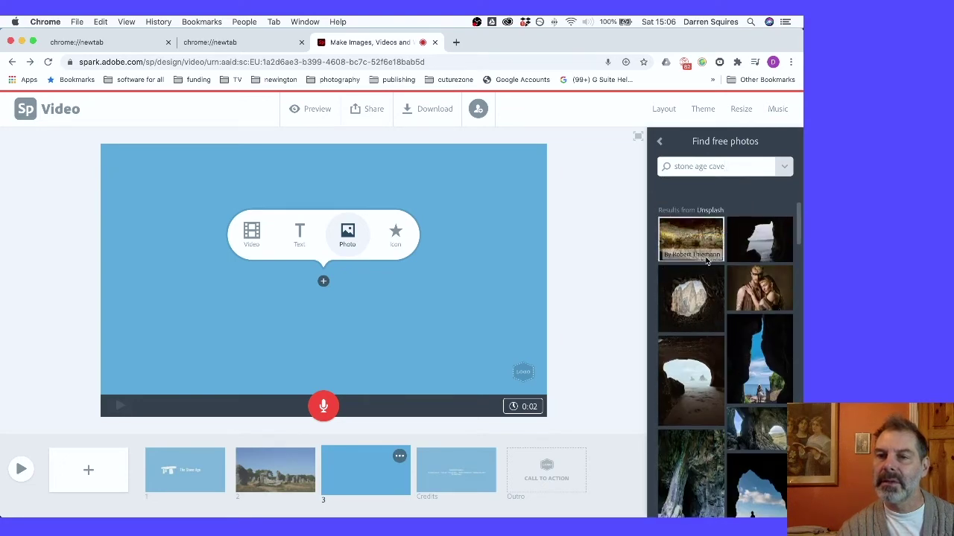
- Try the stalactite cave photo, then use the rocky peaks through a cave opening for scene 3
left_click(706, 257)
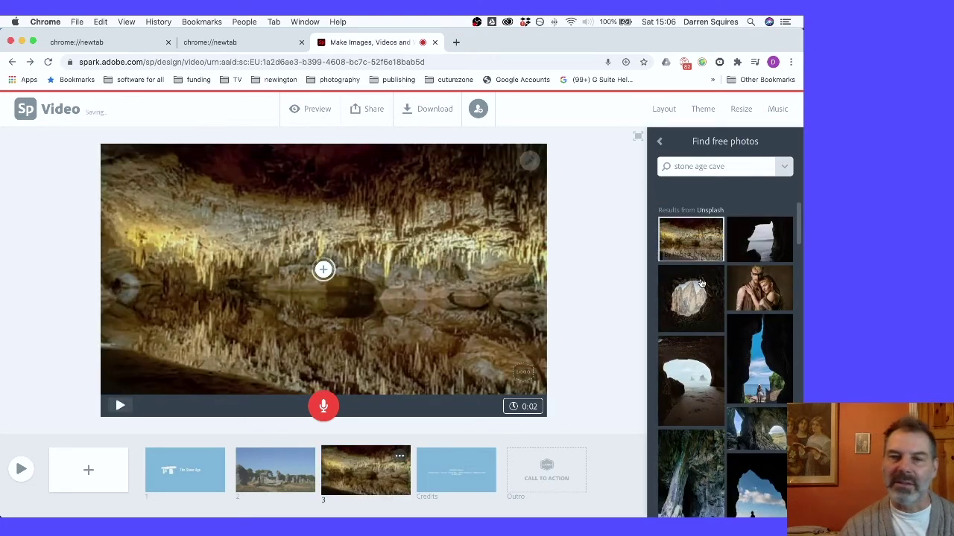
left_click(697, 298)
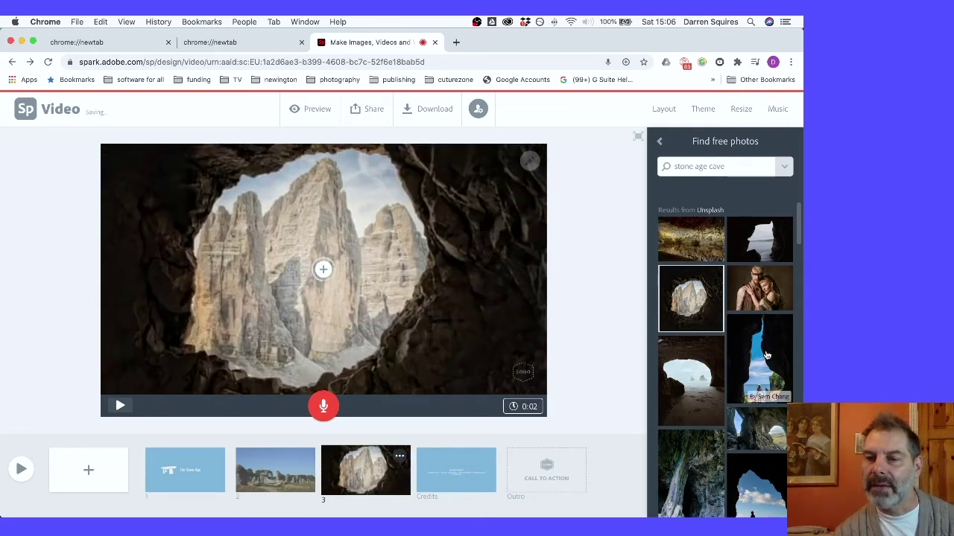
scroll(760, 428, "down", 3)
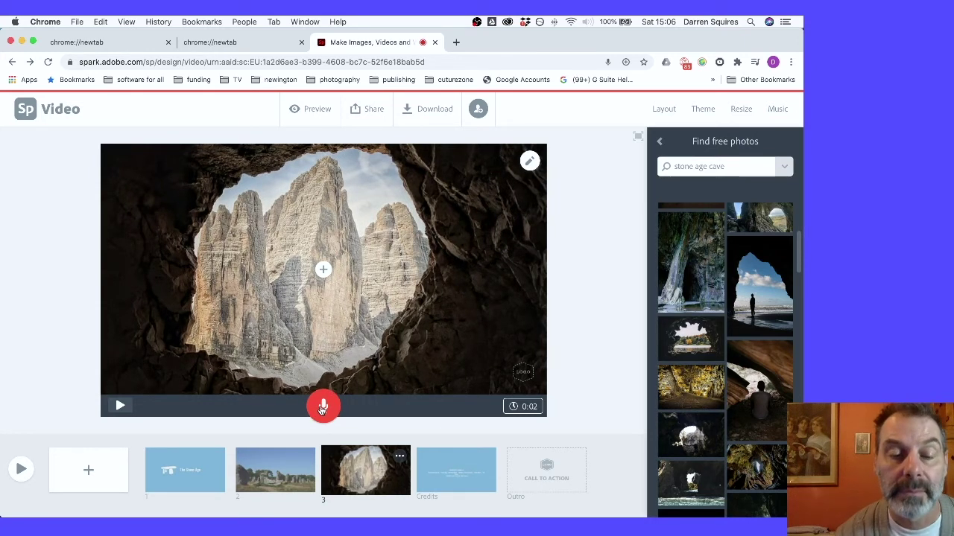
- Hold the mic button to record narration over the cave scene
left_click_drag(323, 408, 323, 409)
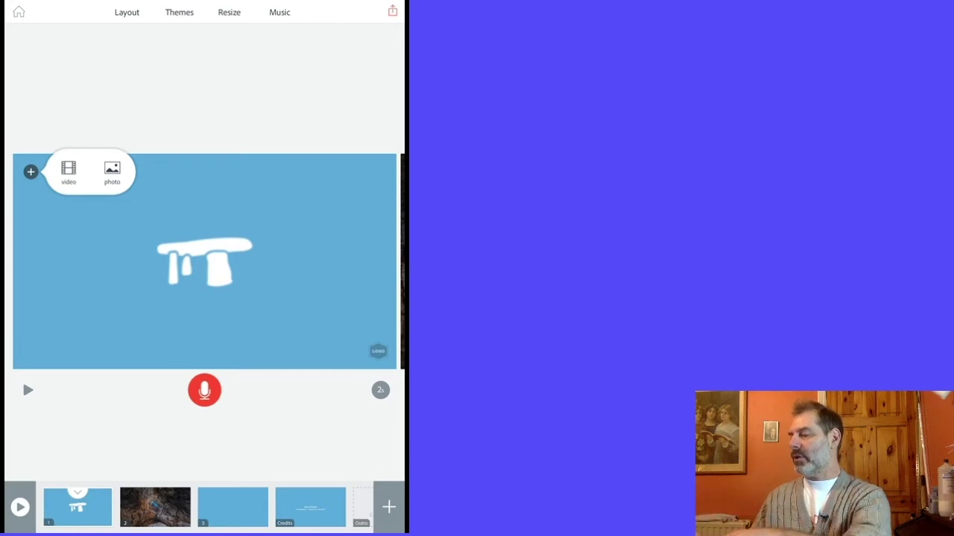
- Play and then stop a preview of the dolmen title slide
left_click(27, 389)
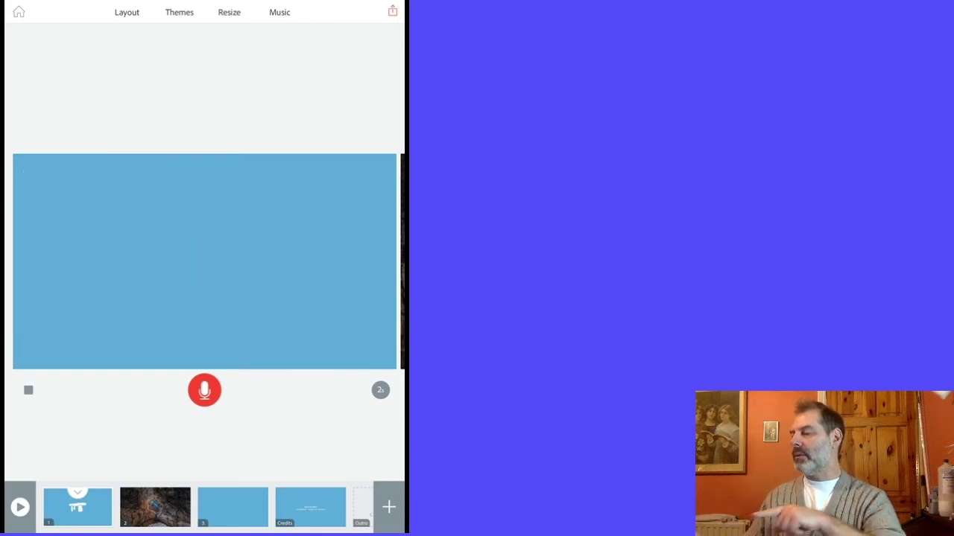
left_click(27, 390)
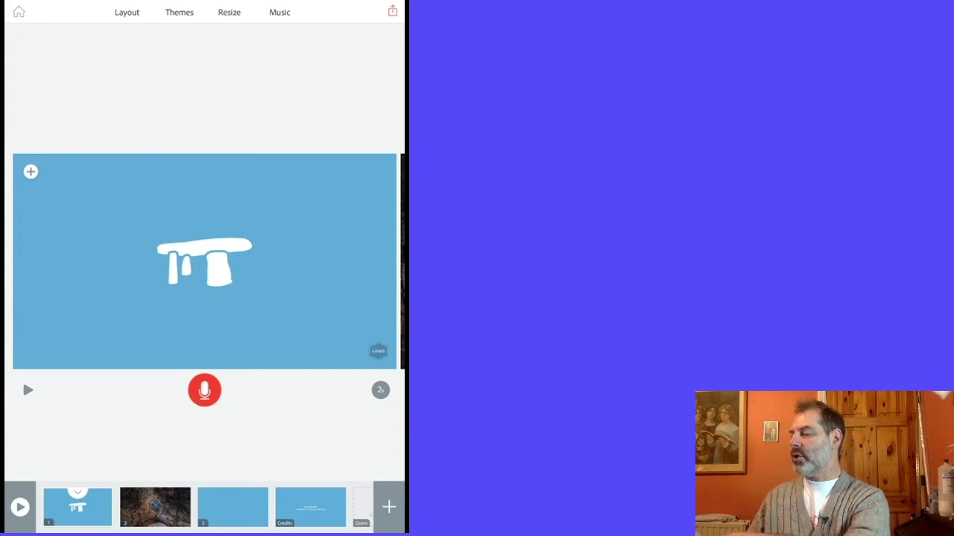
- Insert a blank slide, move it after the photo slide, and choose to add a photo to it
left_click(388, 506)
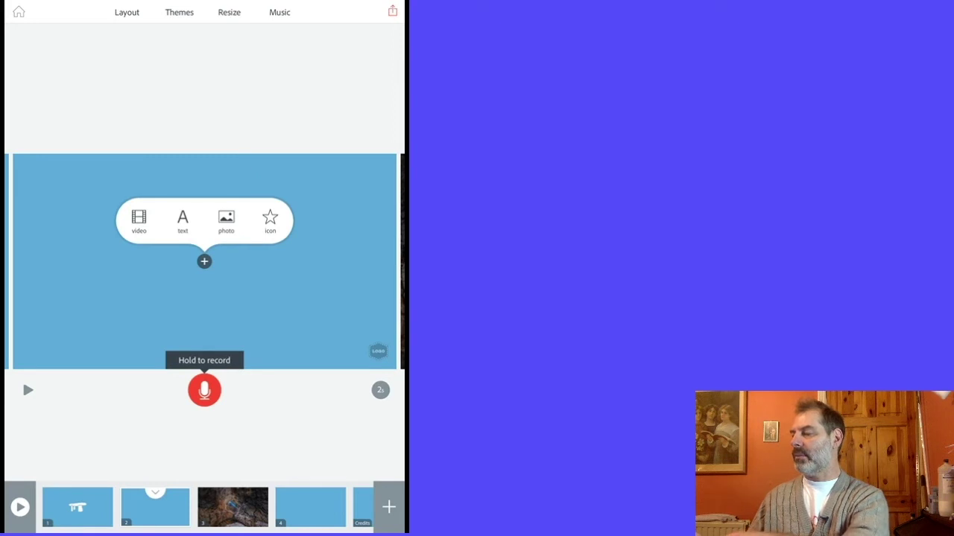
left_click_drag(155, 506, 233, 507)
left_click(204, 261)
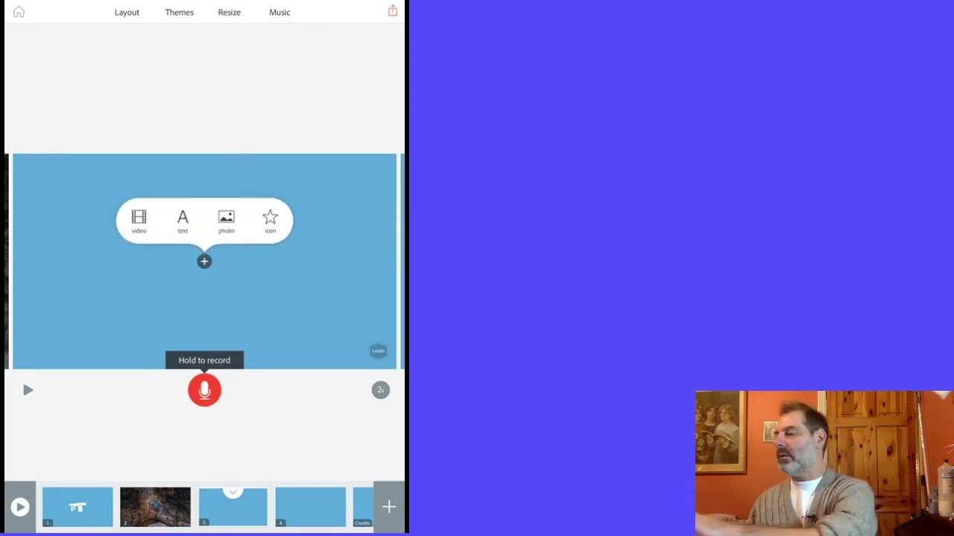
left_click(226, 221)
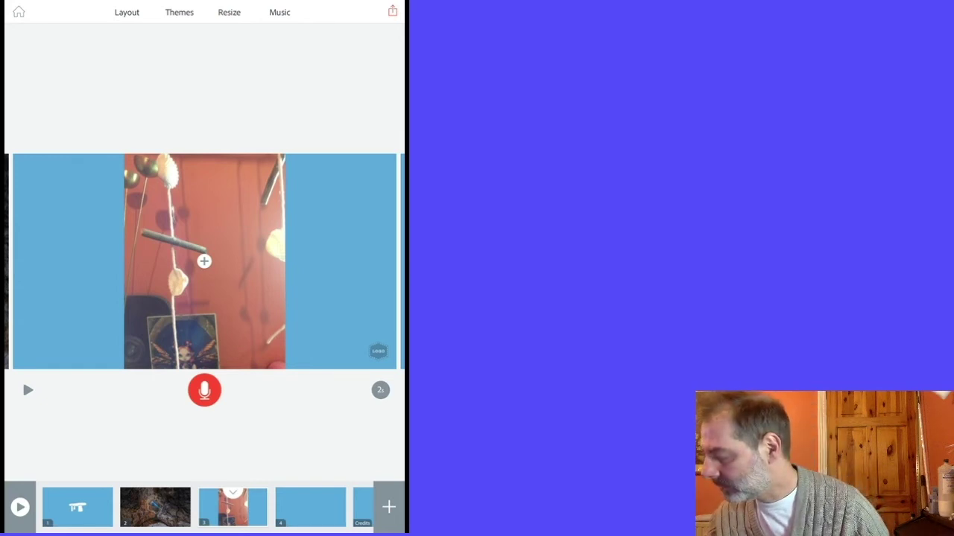
- Try recording narration on the shells slide with the mic button
left_click(204, 389)
- Attempt the shells slide narration recording once more
left_click(204, 389)
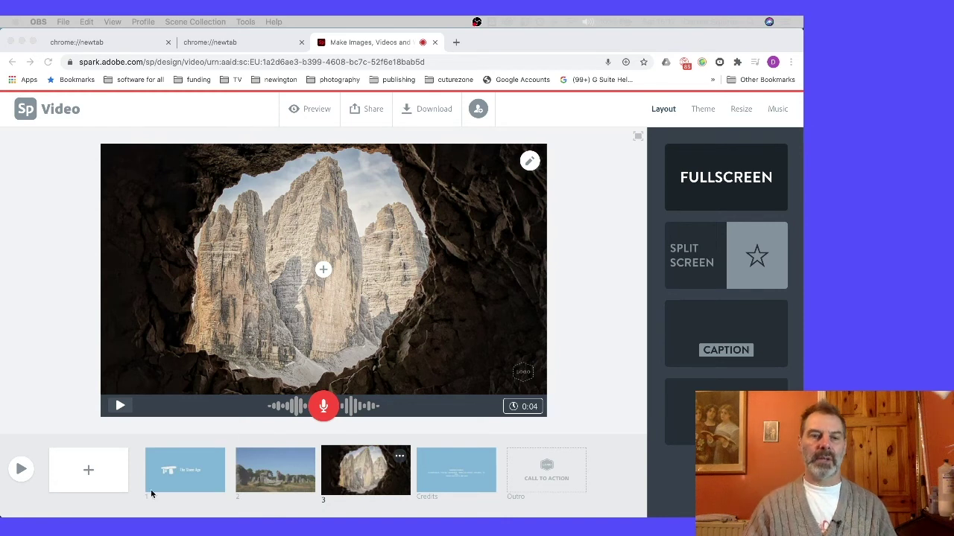
- In the browser, add a slide after slide 3 and replace the 'stone age cave' photo search with 'waving'
left_click(106, 481)
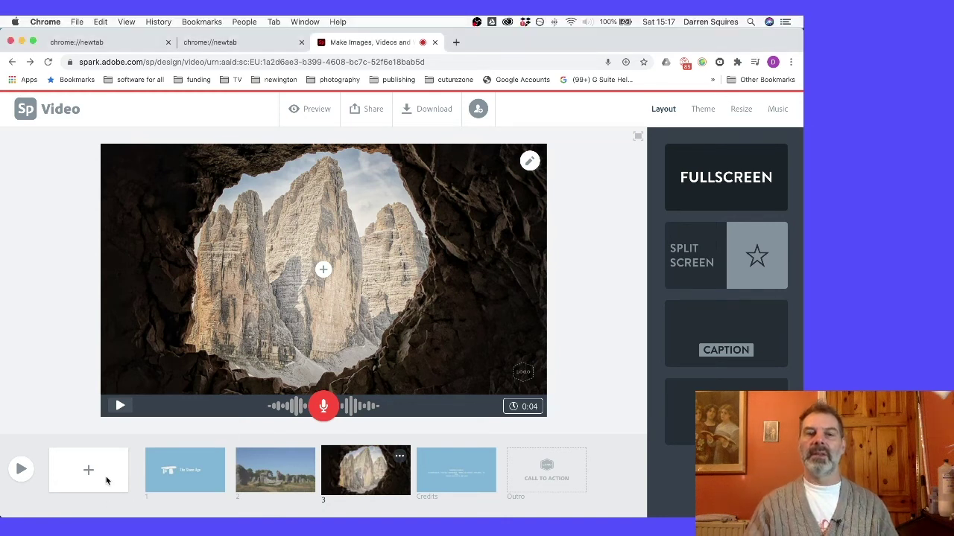
left_click(94, 471)
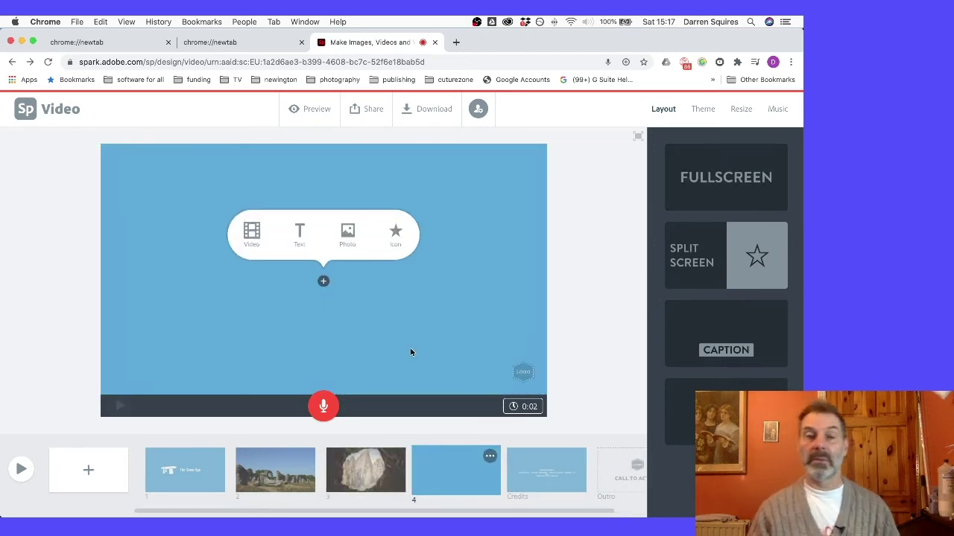
left_click(348, 234)
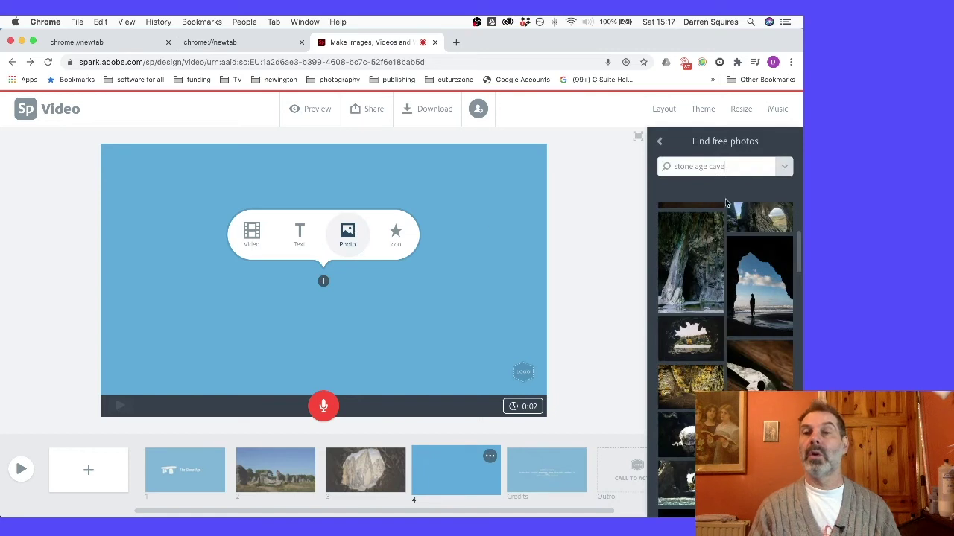
left_click_drag(726, 167, 669, 170)
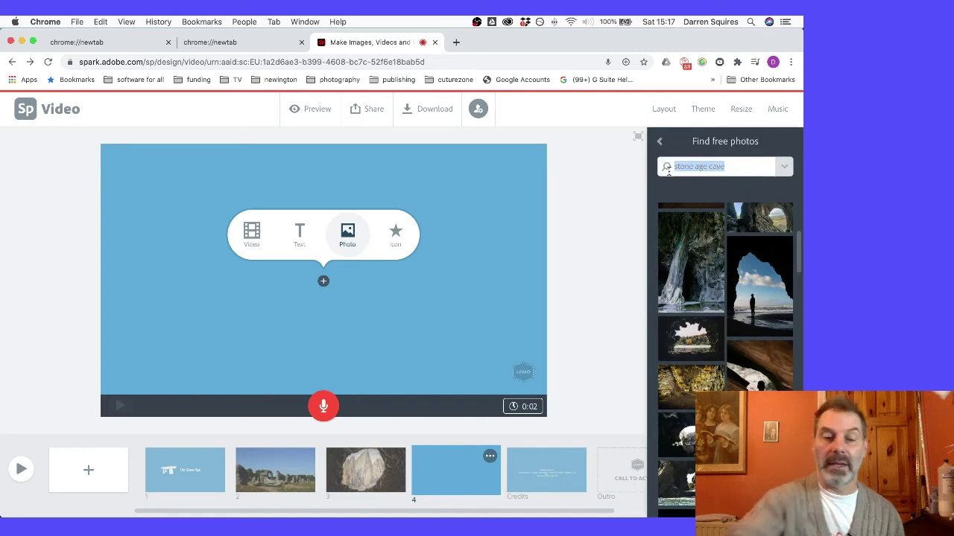
type("waving")
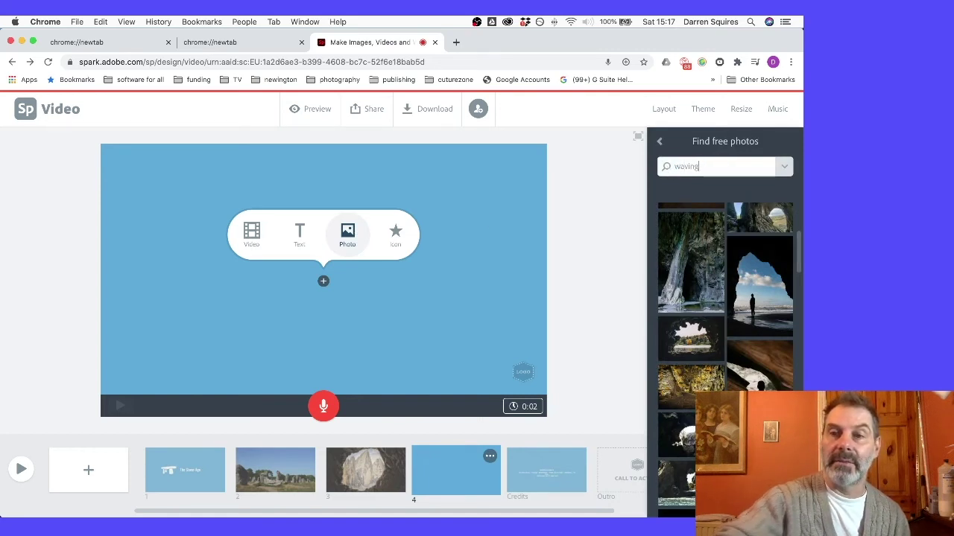
key("Return")
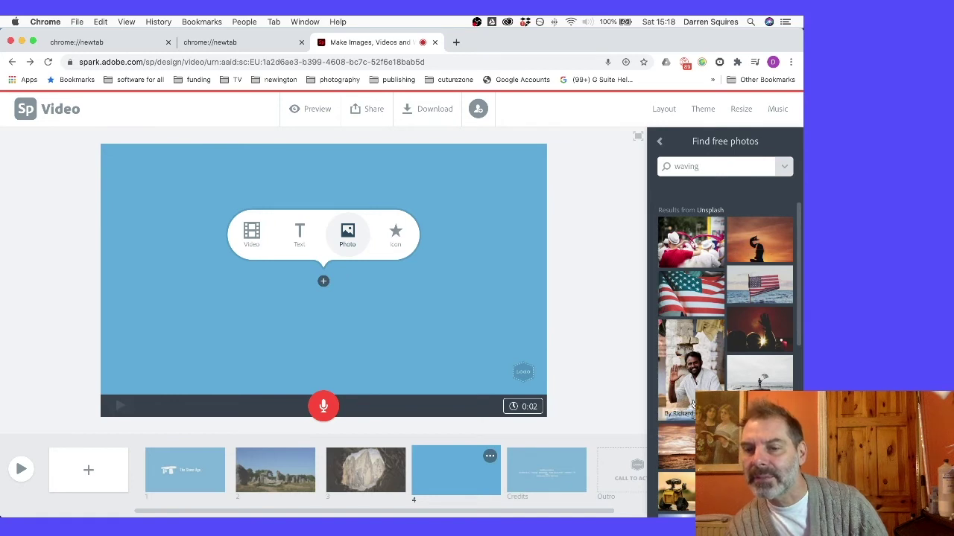
- Place the silhouetted figure against an orange sunset photo on slide 4 as a 2-second scene
left_click(753, 246)
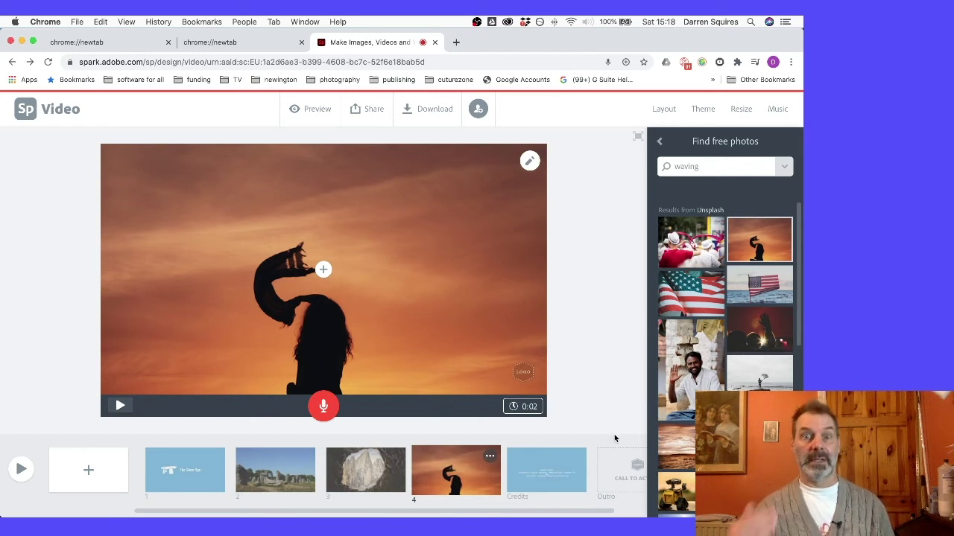
- Record a roughly 7-second voice-over narration for the slide
left_click(327, 406)
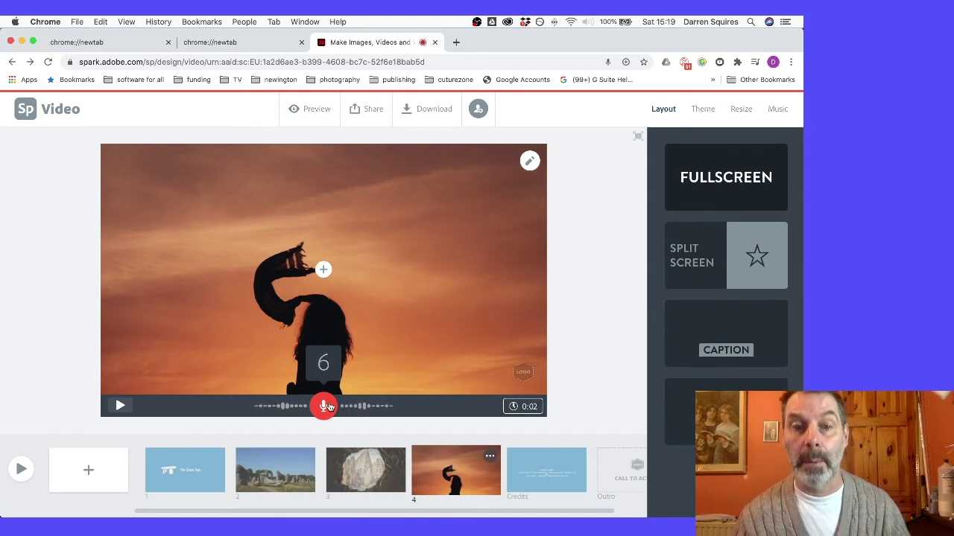
left_click(328, 406)
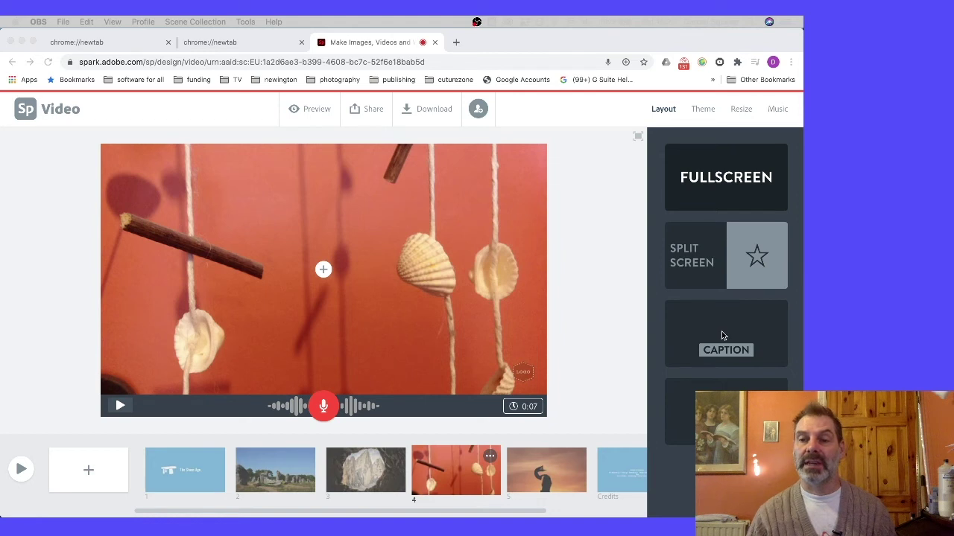
- Caption the shells slide 'jewelry' and move the title near the top of the frame
left_click(723, 409)
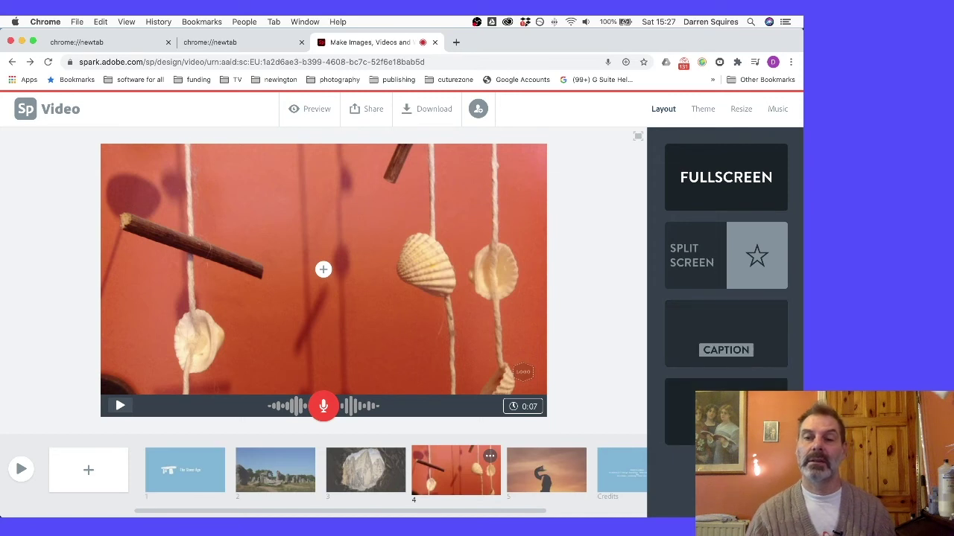
mouse_move(289, 248)
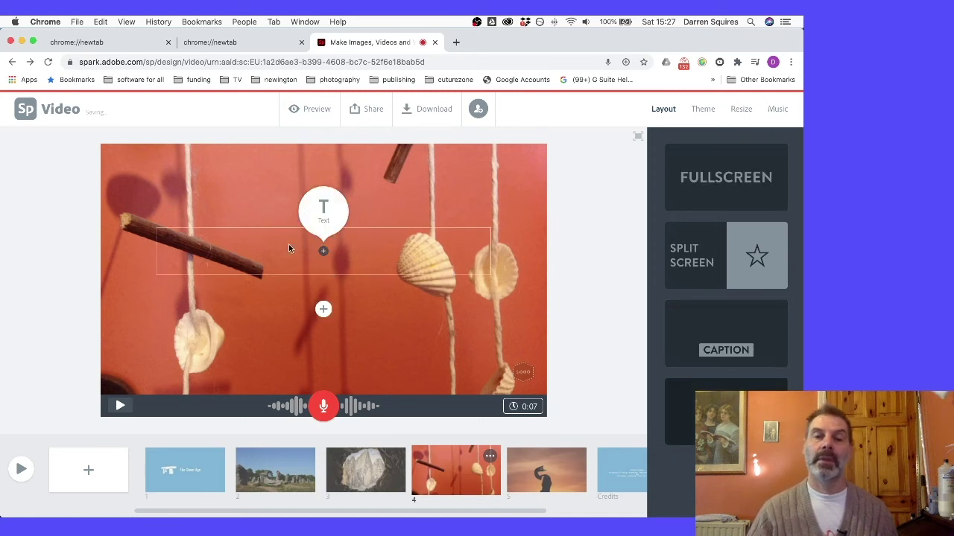
left_click(325, 214)
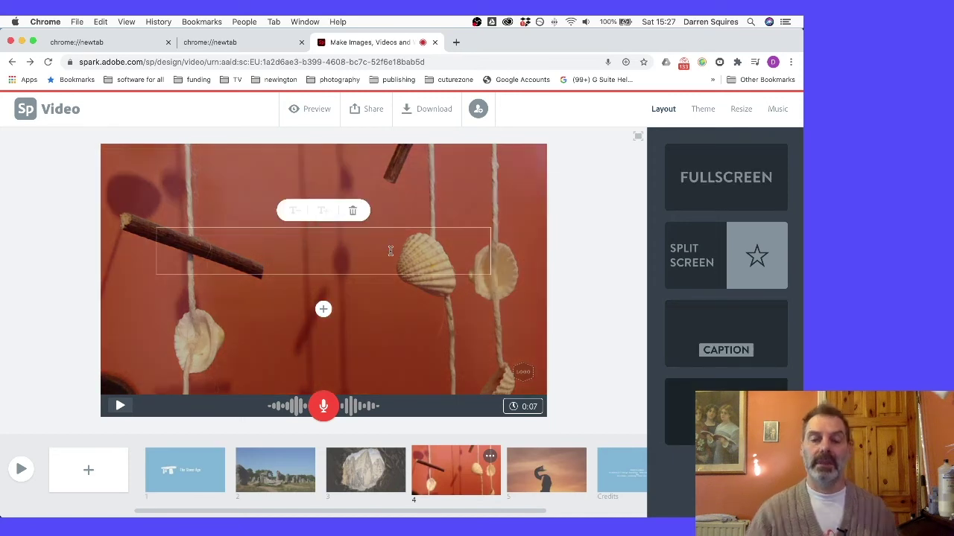
type("jewlery")
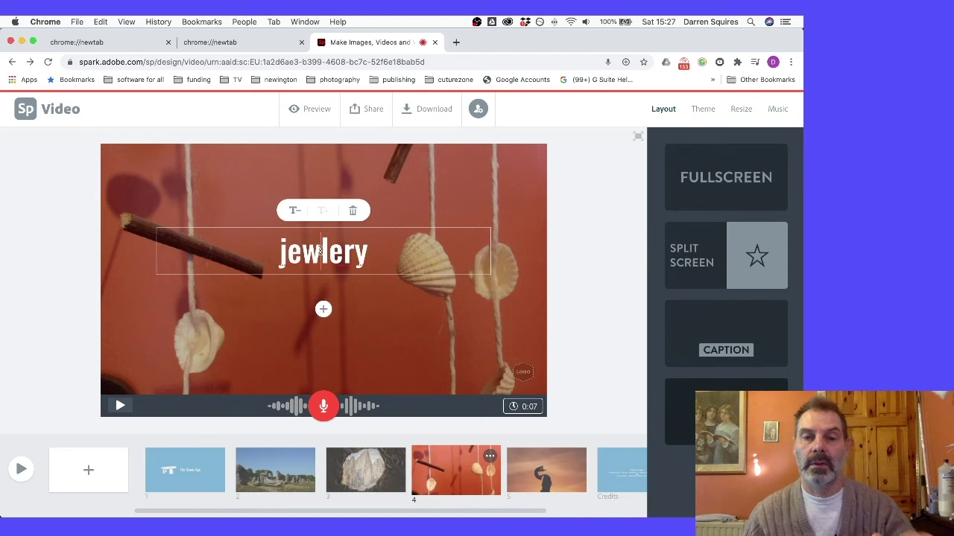
type("e")
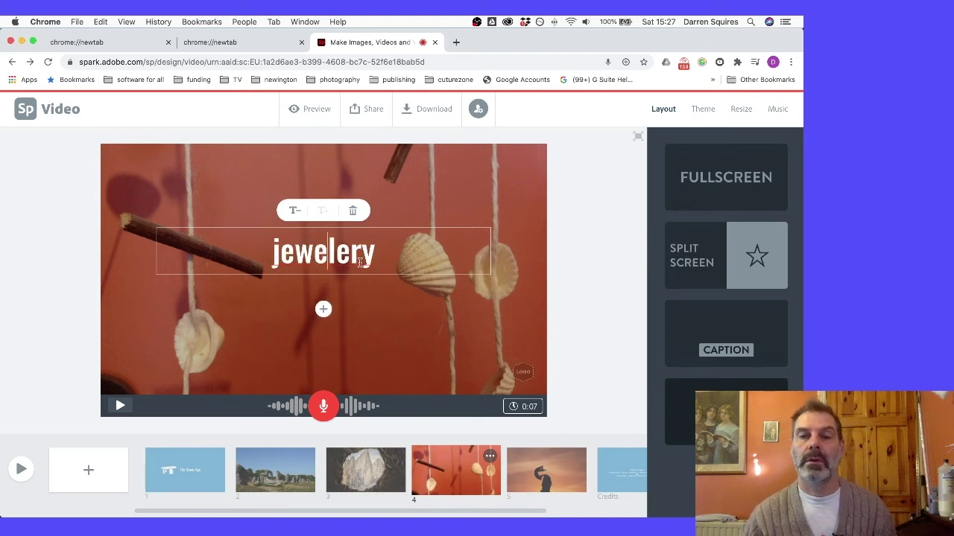
key("Right")
key("Right")
key("BackSpace")
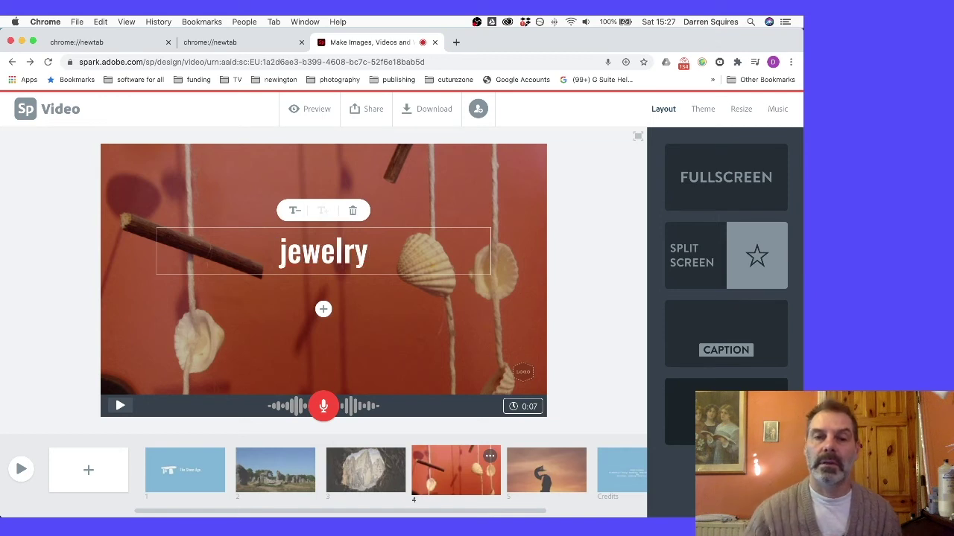
left_click(579, 290)
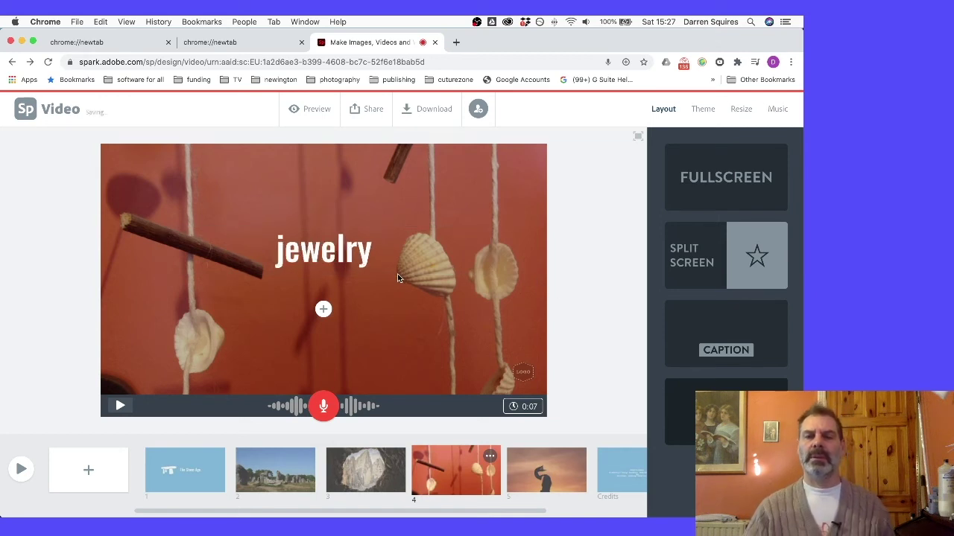
left_click_drag(337, 258, 339, 192)
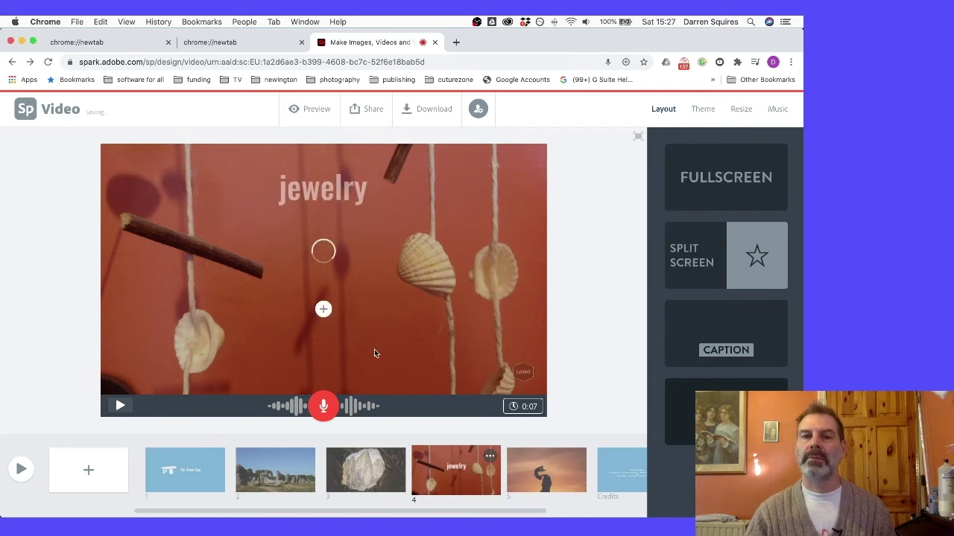
- Add a second, empty text box below the jewelry title
left_click(325, 331)
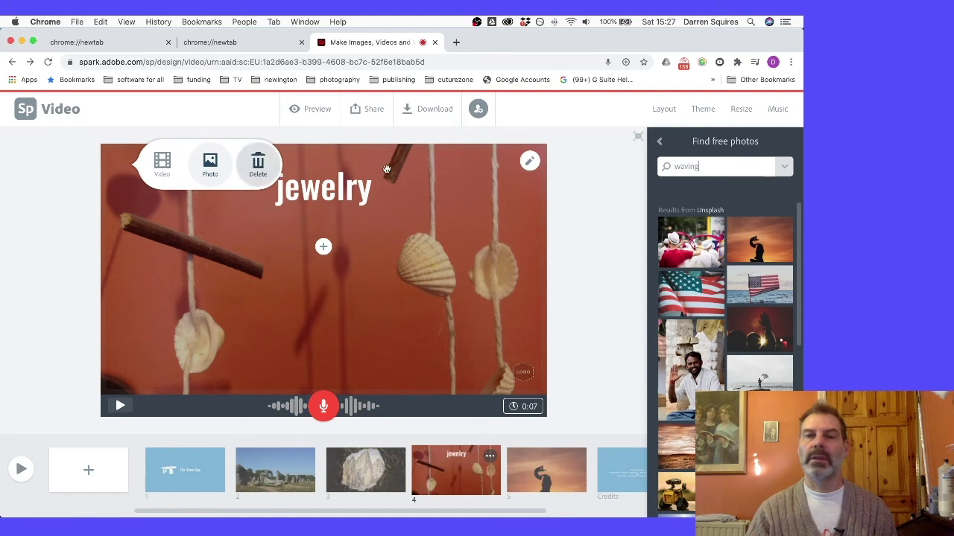
left_click(469, 215)
left_click(324, 248)
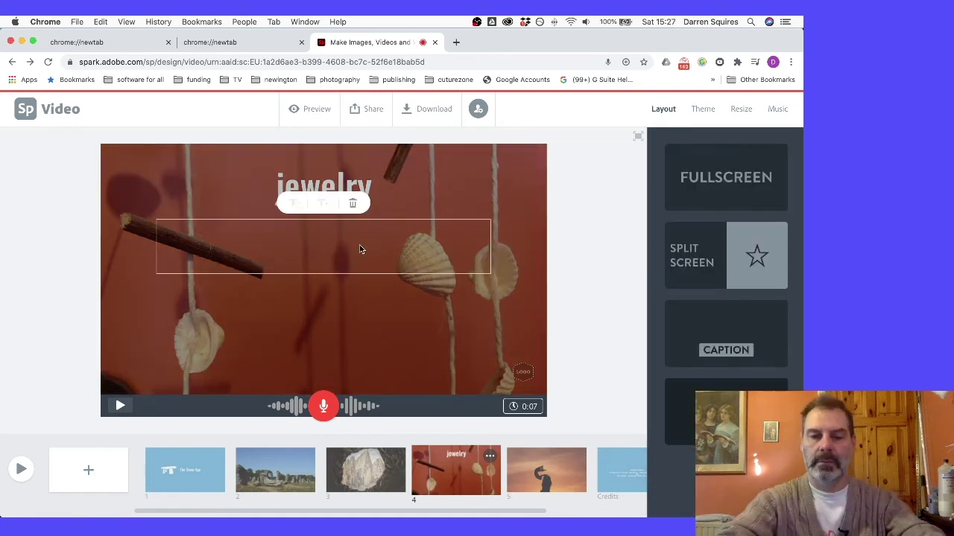
- Enter the subtitle 'sticks, stones and shells' and drag it lower beneath the jewelry title
type("Sticj")
key("BackSpace")
type("ks,")
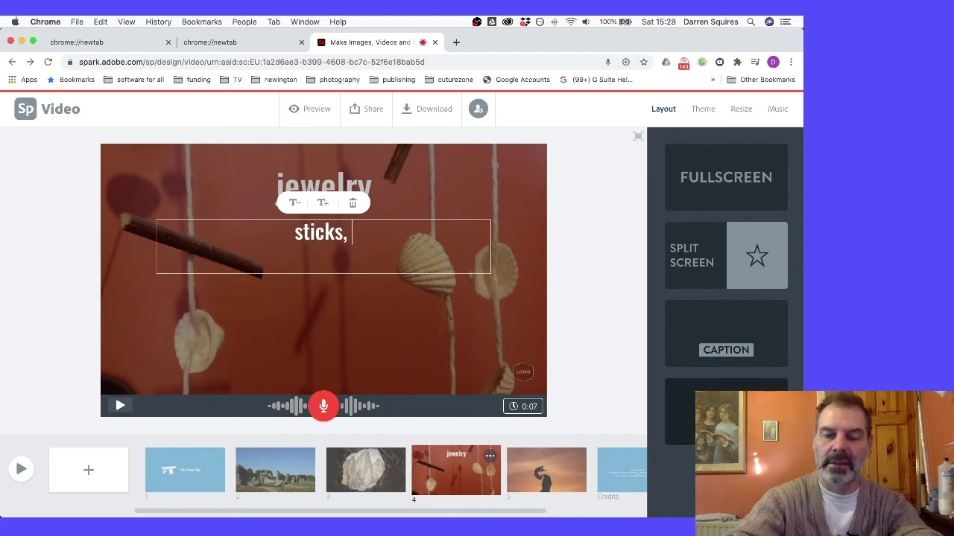
type(" stones and shells")
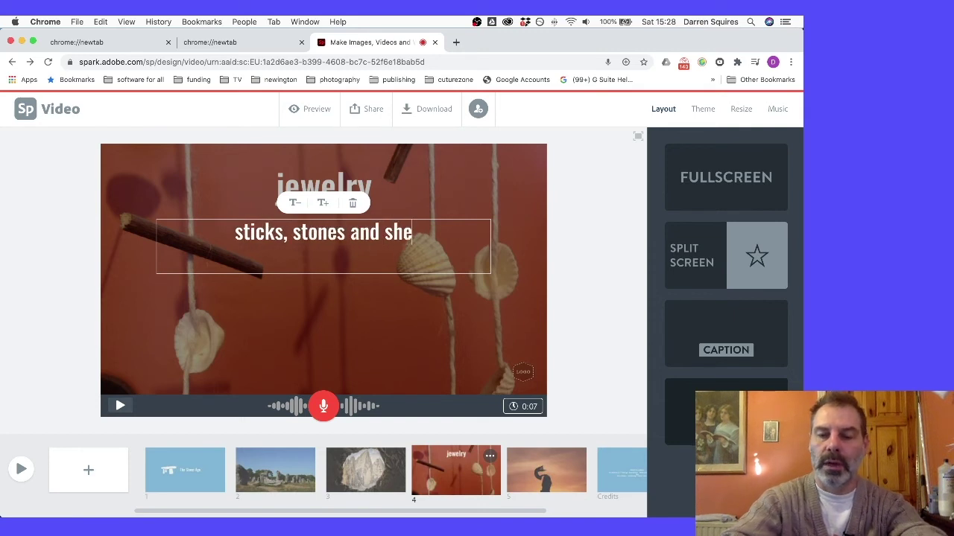
left_click(616, 298)
left_click_drag(390, 236, 428, 349)
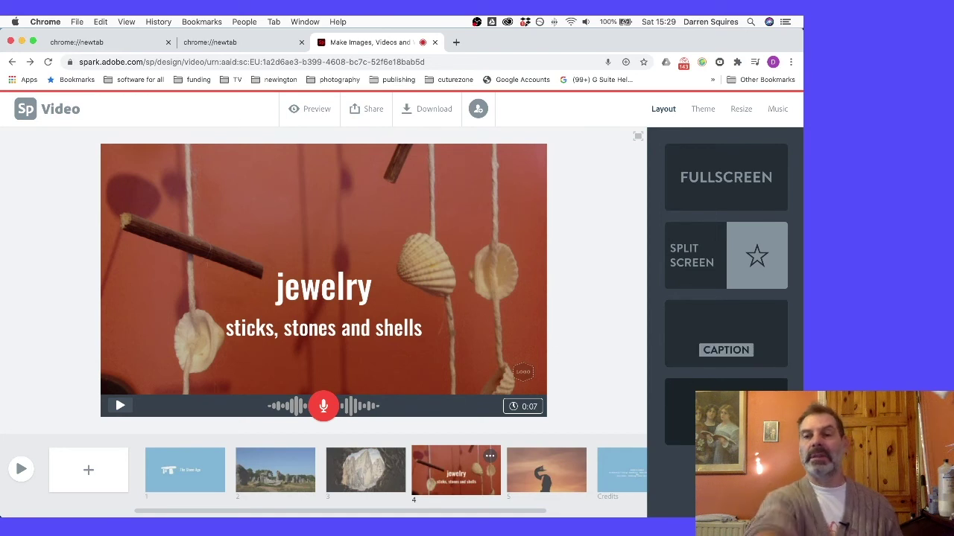
- Preview the Split Screen layout on the jewelry slide, then revert it to Fullscreen
left_click(722, 267)
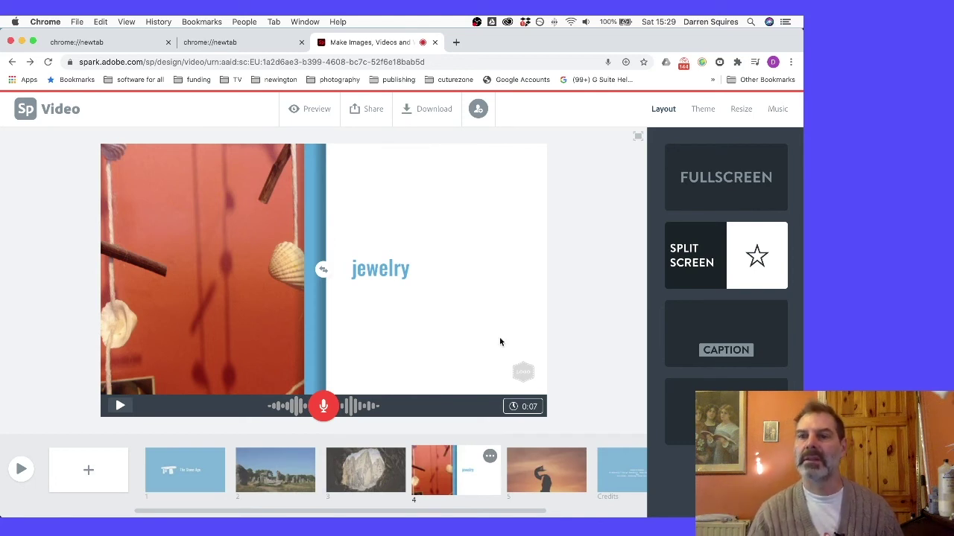
left_click(717, 193)
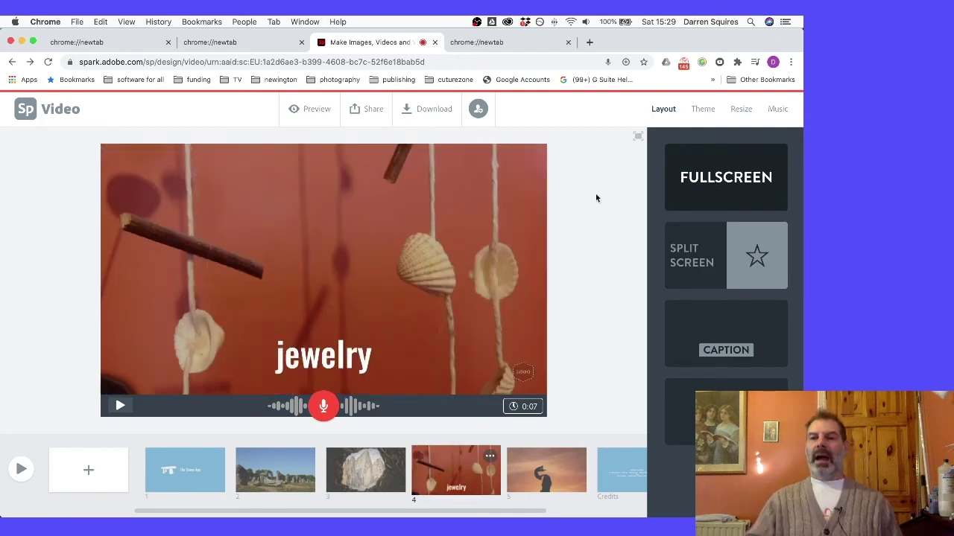
- Apply the Sage theme to the whole video
left_click(695, 110)
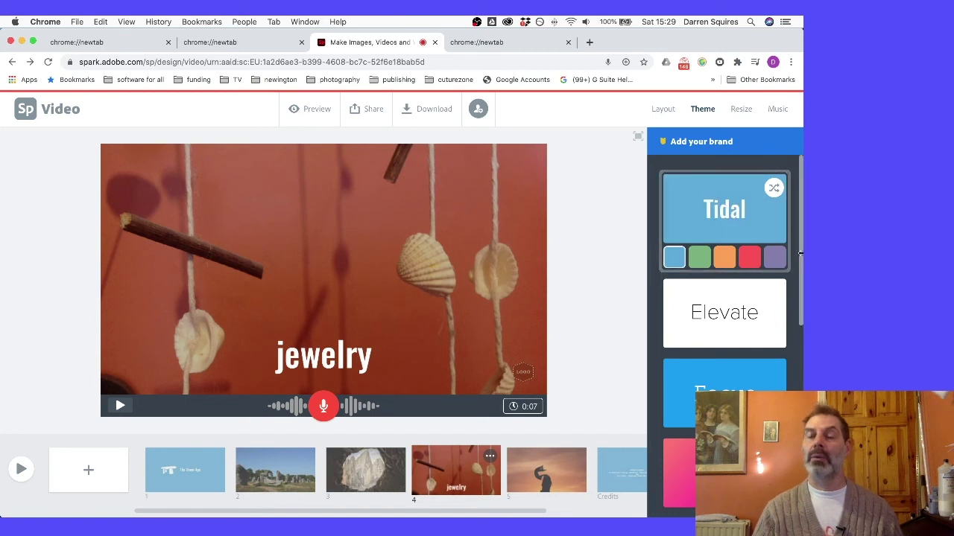
scroll(797, 253, "down", 5)
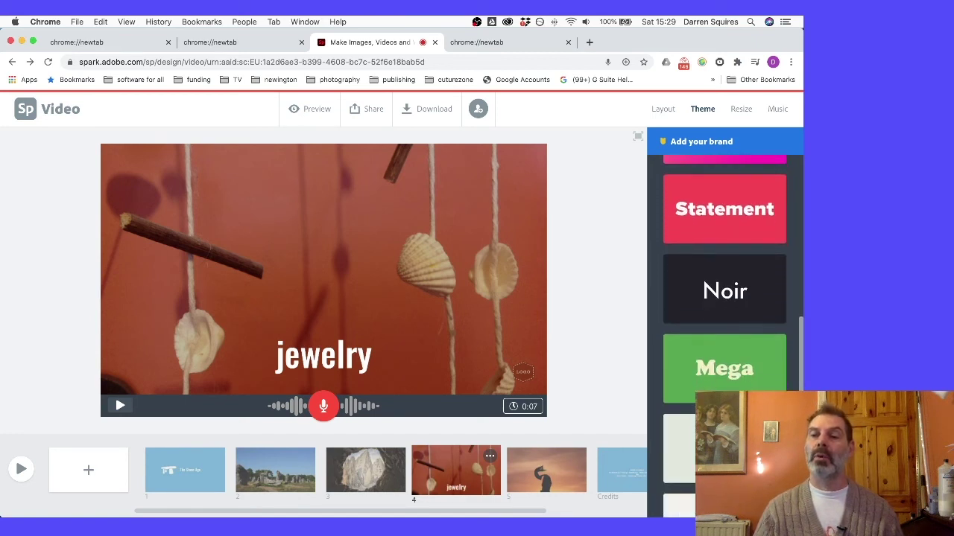
scroll(724, 298, "down", 2)
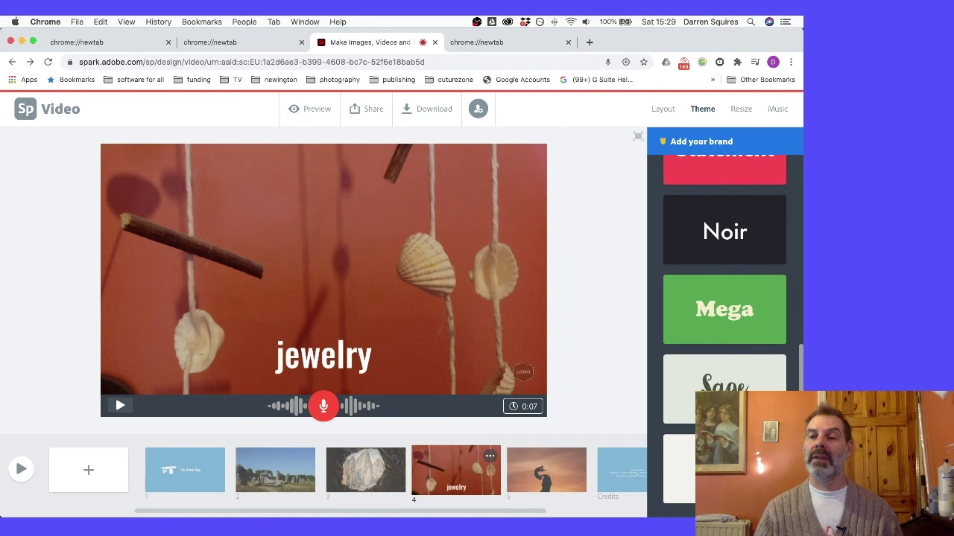
scroll(761, 390, "up", 1)
left_click(762, 389)
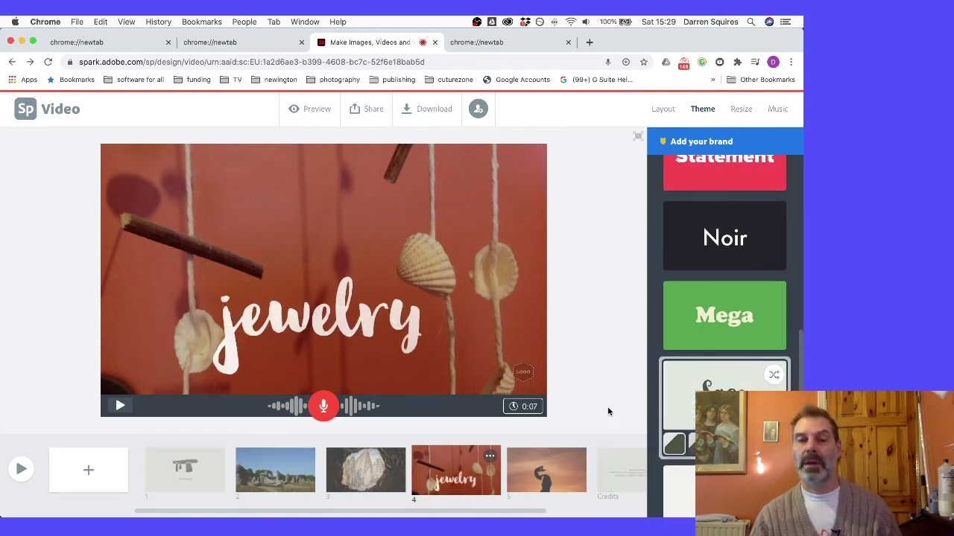
- Shuffle the Sage colours twice to a pale slate-green palette on the title slide
left_click(178, 473)
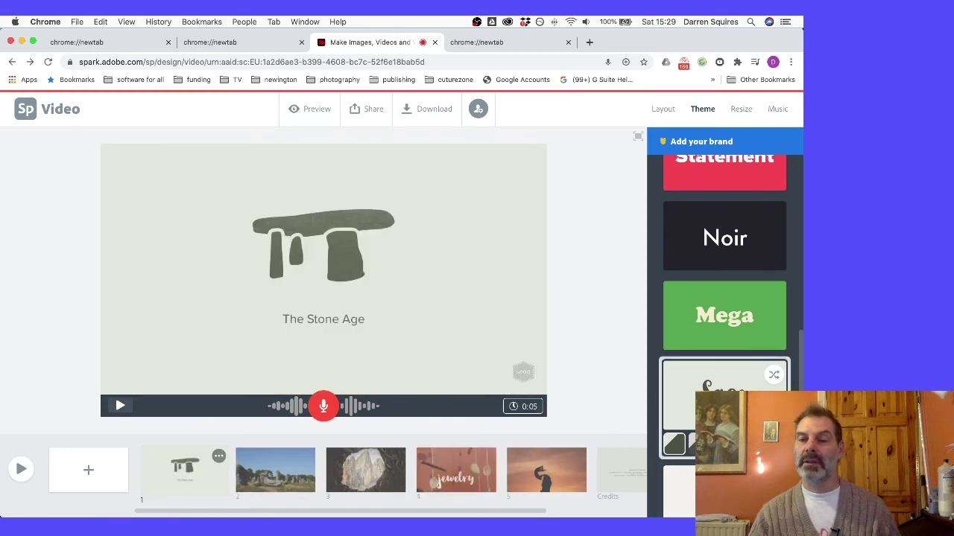
left_click(774, 375)
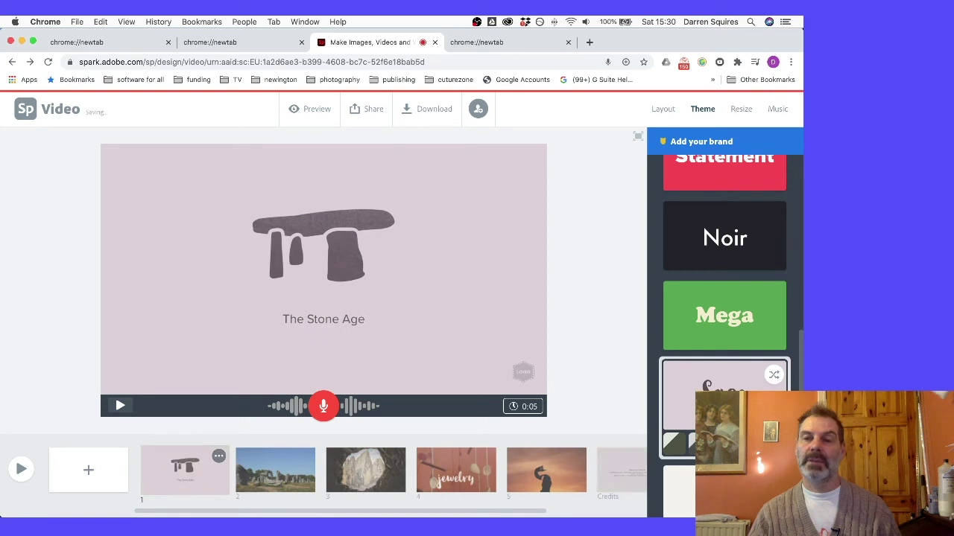
left_click(774, 375)
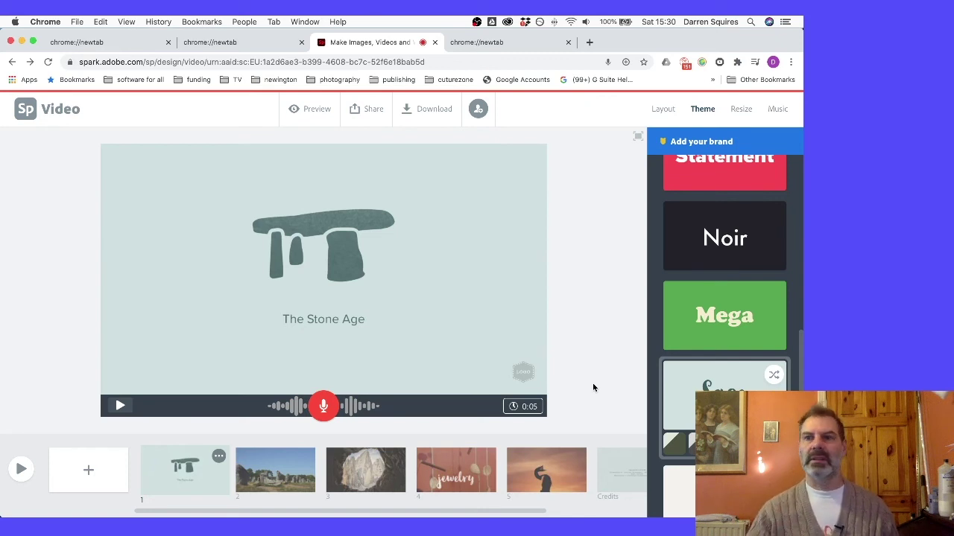
scroll(760, 277, "up", 4)
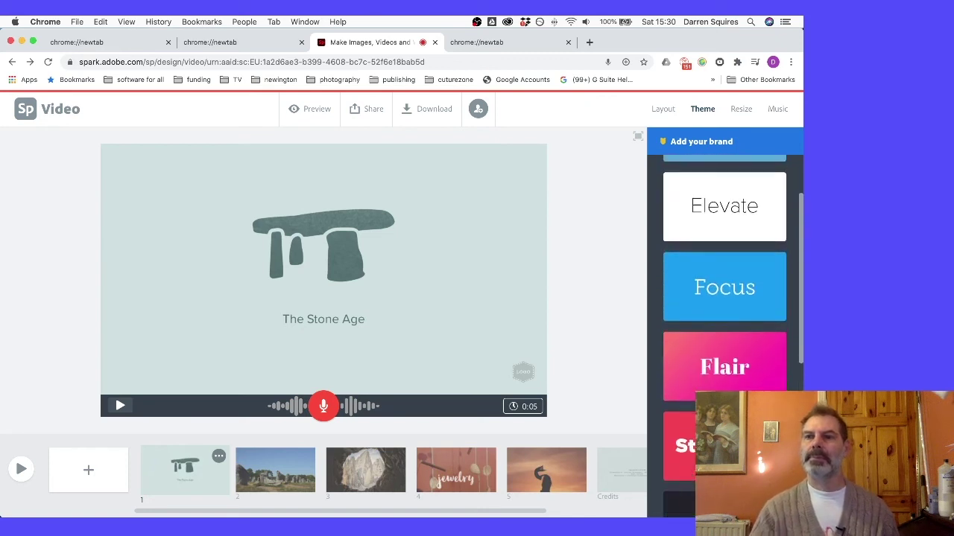
- Audition Trek Further, then choose Western Sage as the background music
left_click(777, 110)
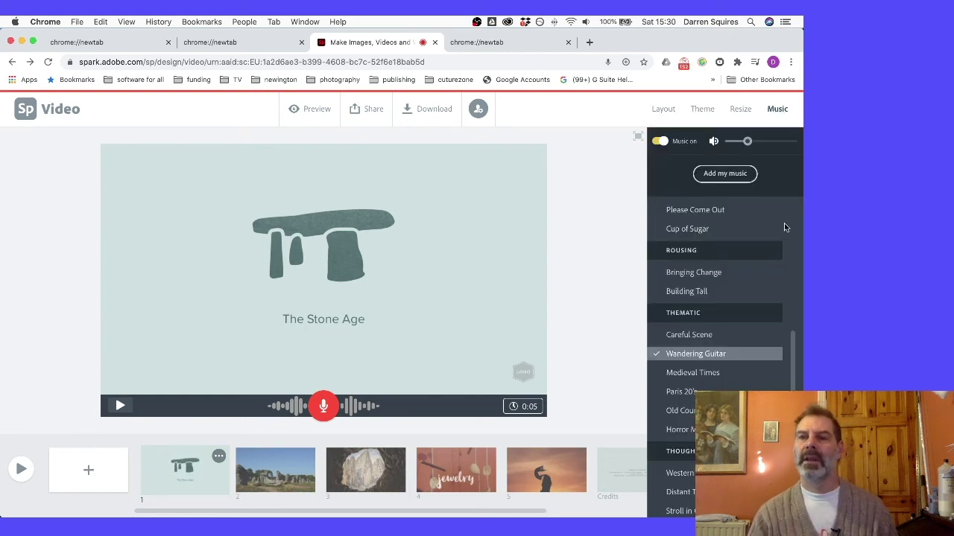
scroll(791, 358, "down", 5)
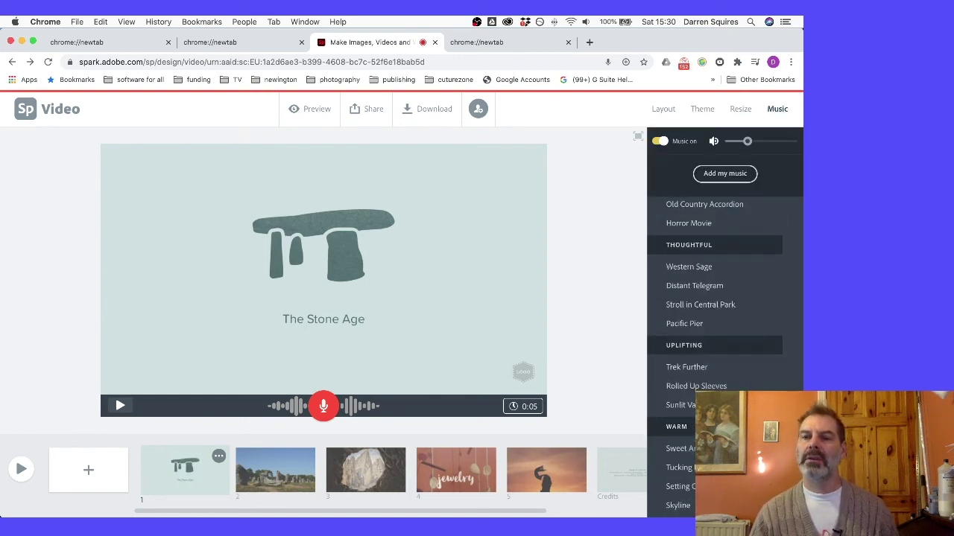
left_click(698, 368)
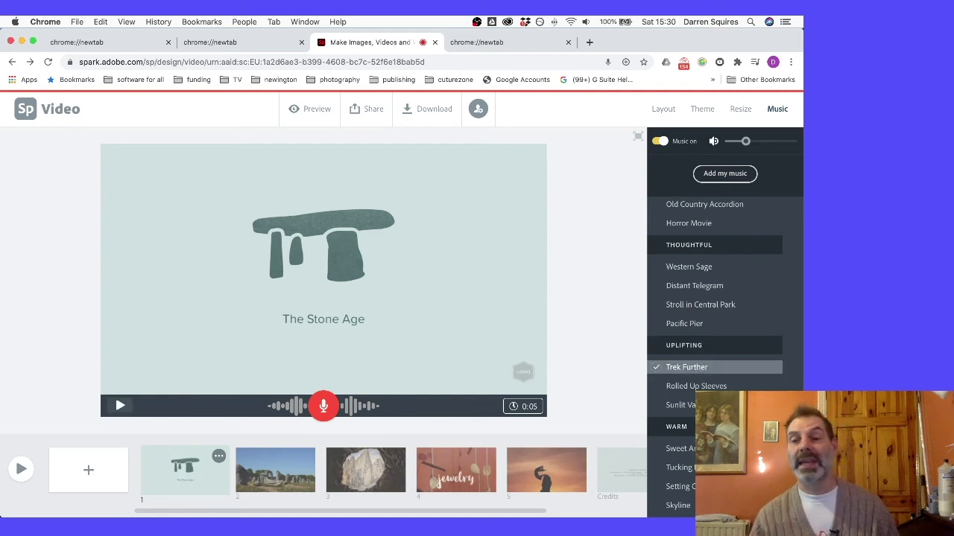
left_click(710, 271)
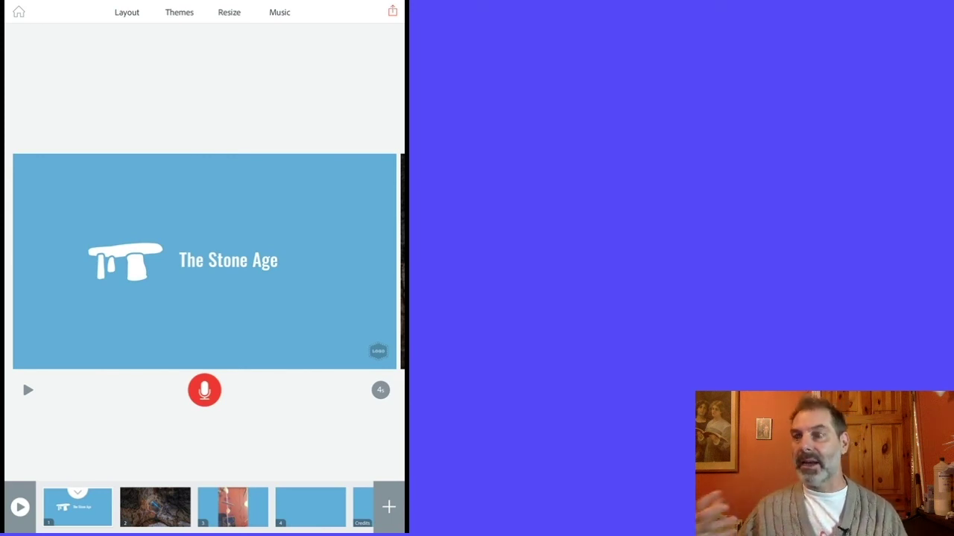
- Save the Stone Age video to the iPad camera roll via the share menu
left_click(391, 11)
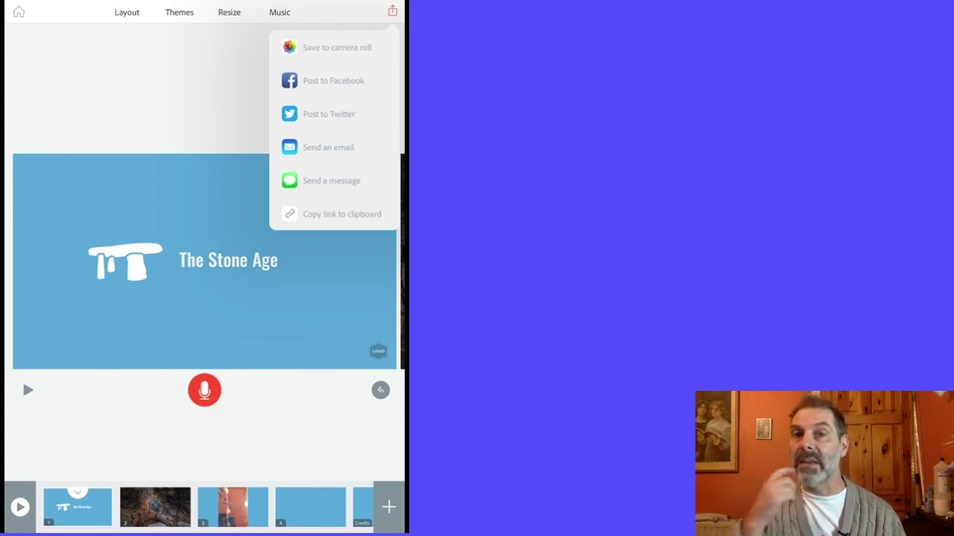
left_click(337, 47)
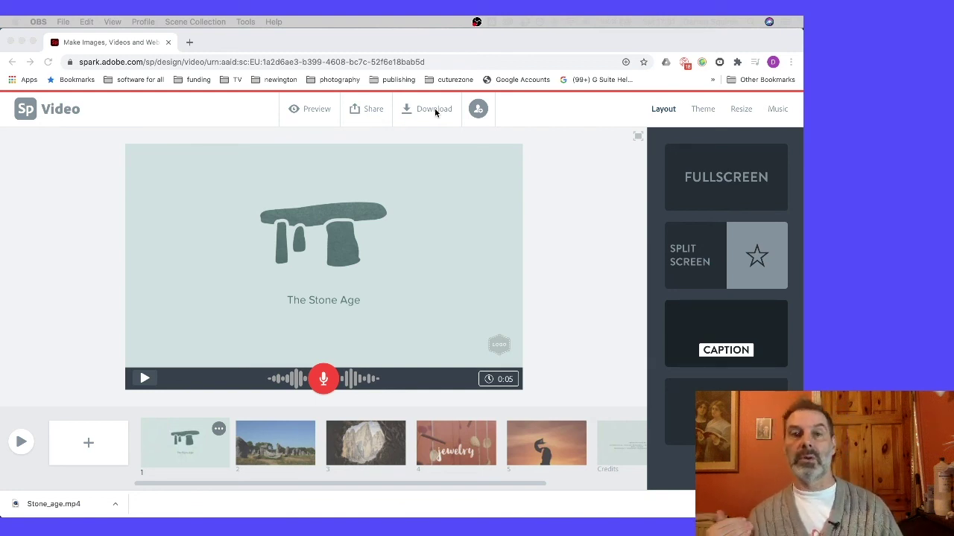
- Back in the browser editor, show the Share menu's Publish and Invite options
left_click(371, 111)
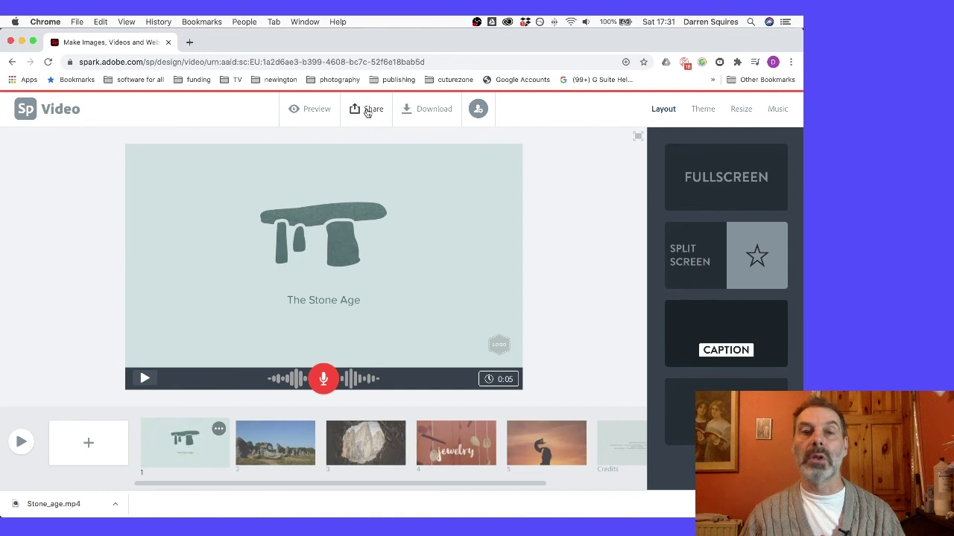
left_click(366, 111)
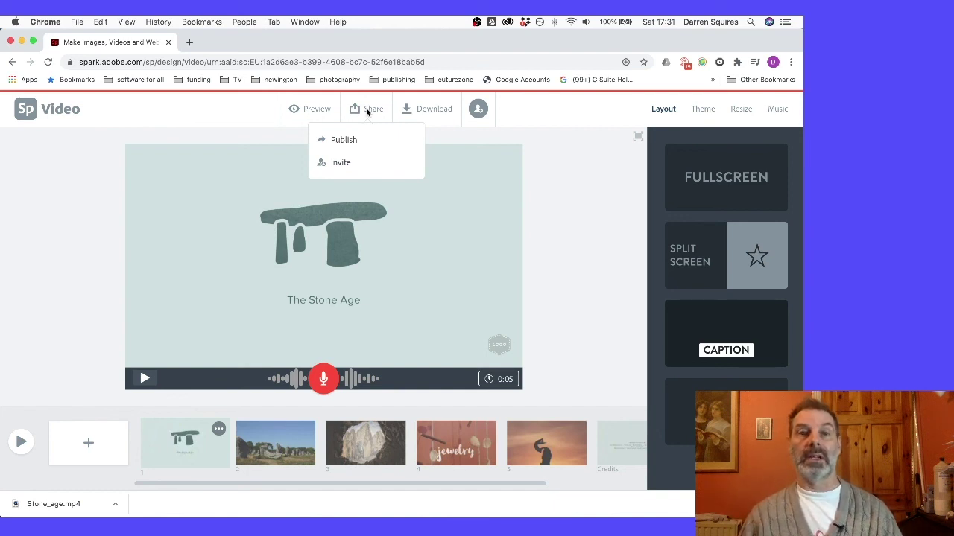
- Choose Publish to open the publishing dialog for the Stone age video
left_click(345, 140)
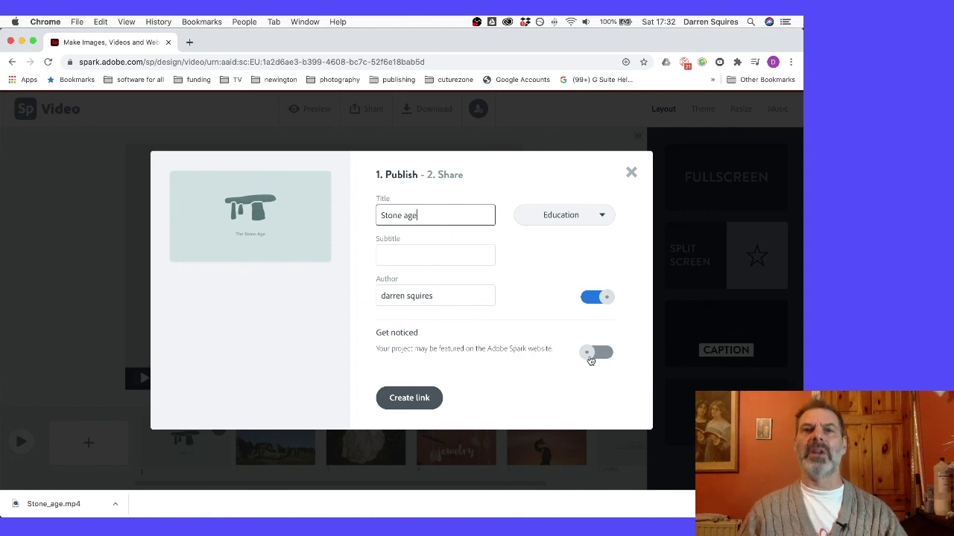
- Dismiss the Publish form without creating a link, returning to The Stone Age title slide
left_click(631, 171)
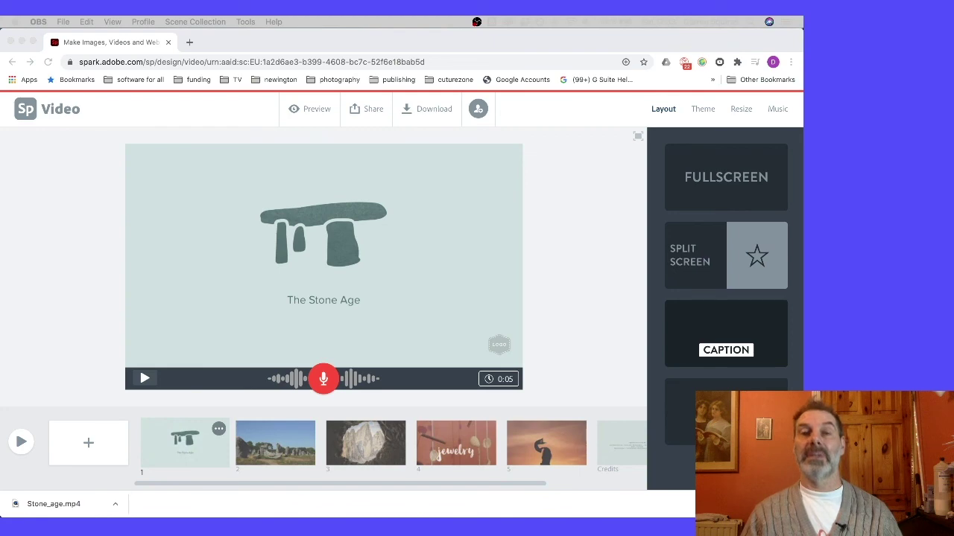